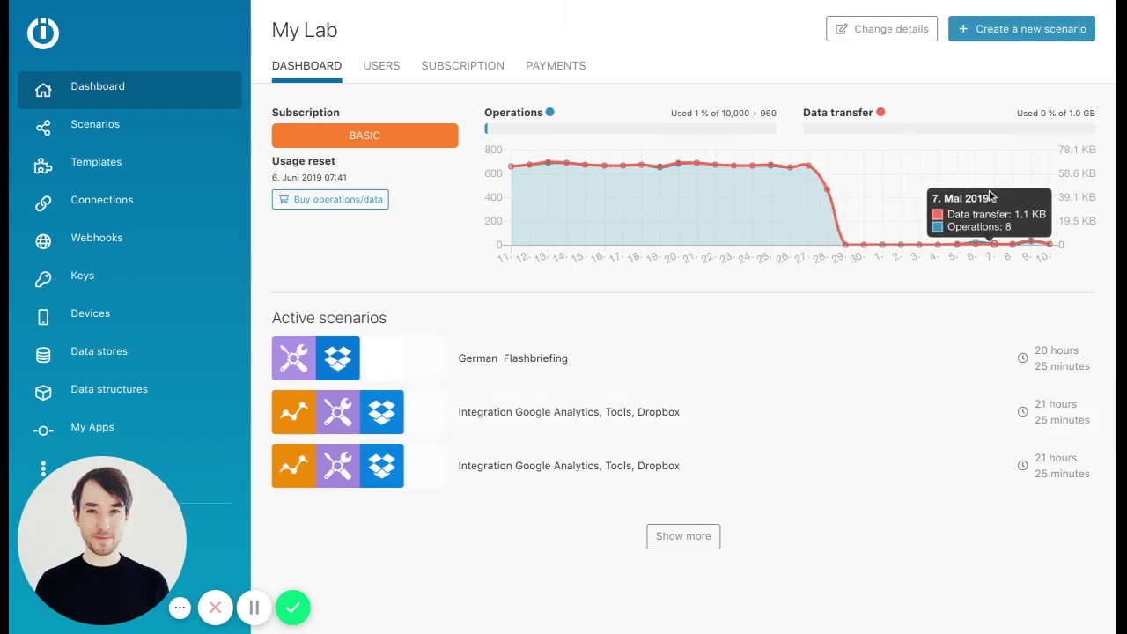
Create a new Google Analytics scenario whose first module is the 'Get a report' action.
click(993, 35)
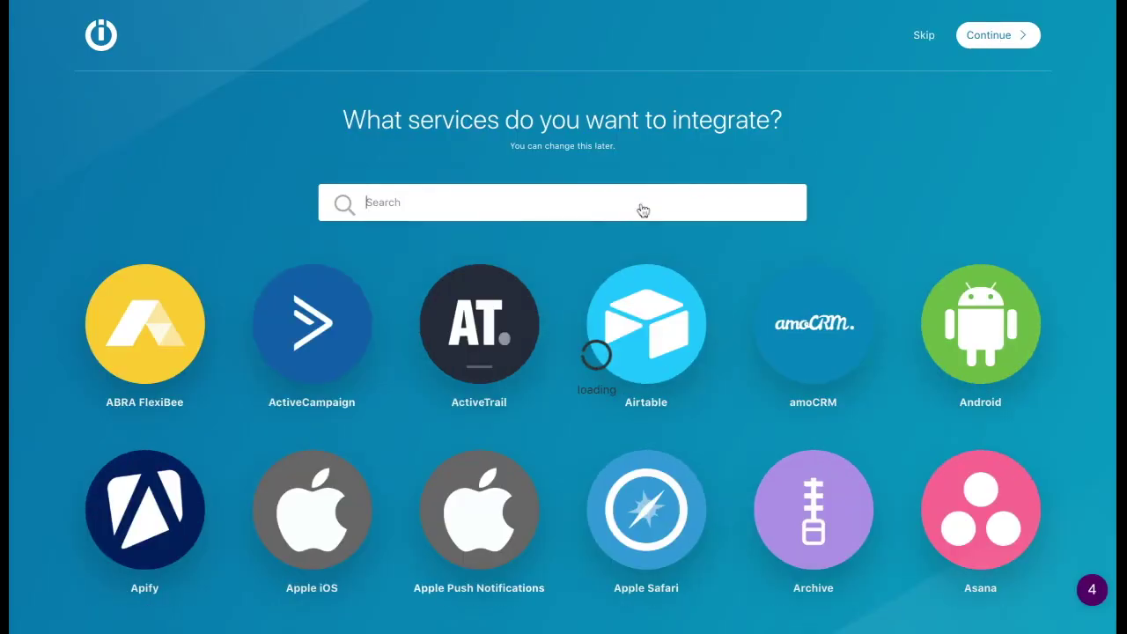
text(google)
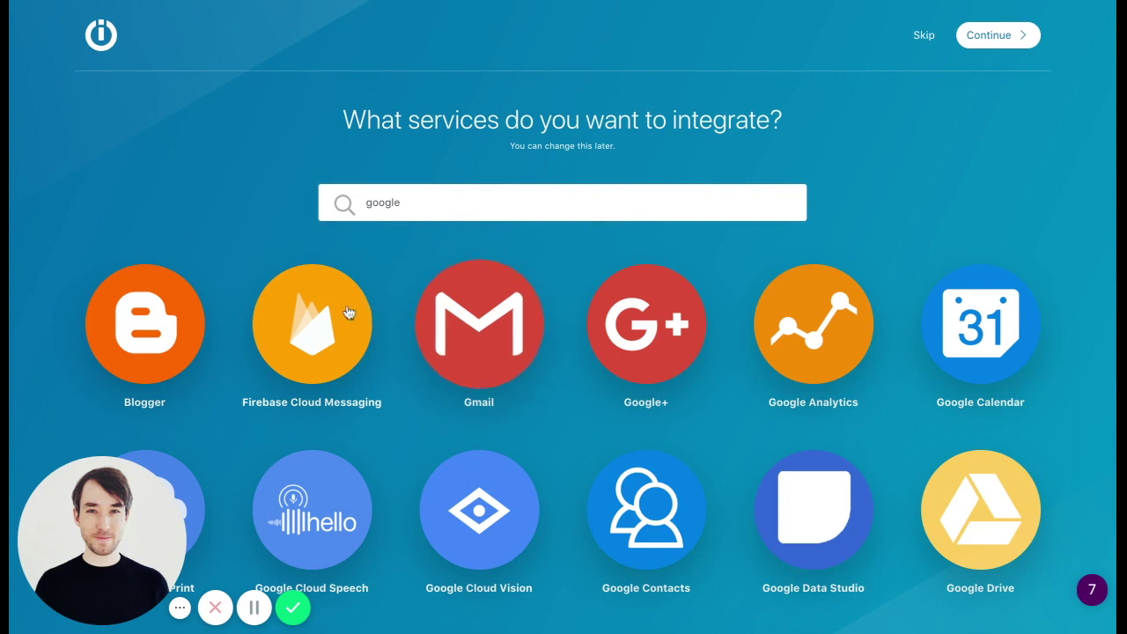
click(797, 346)
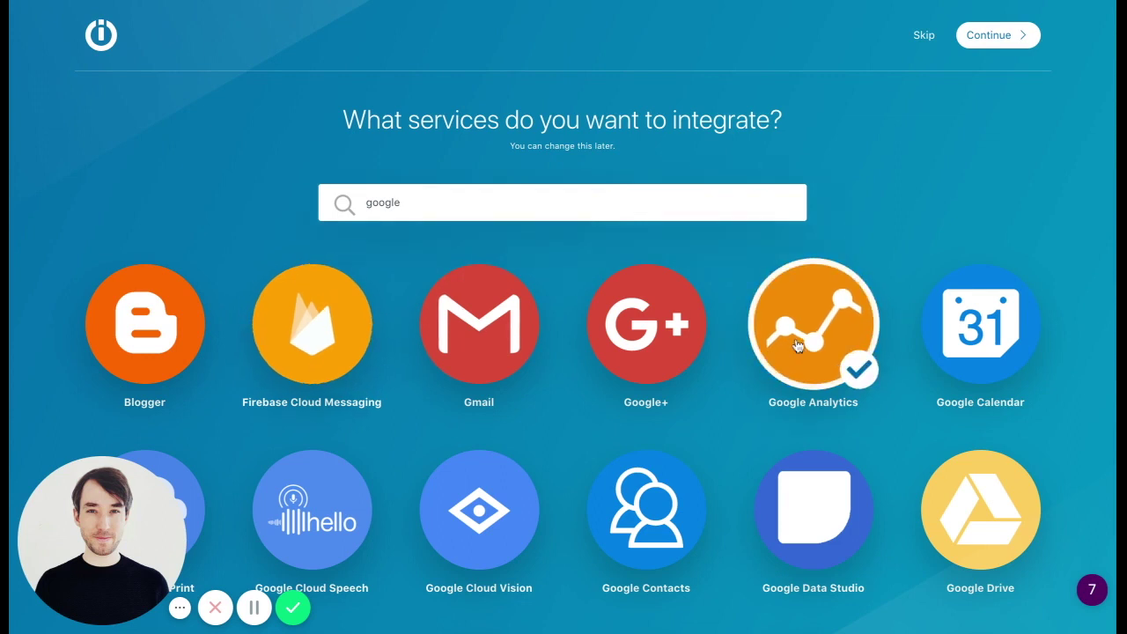
click(1001, 37)
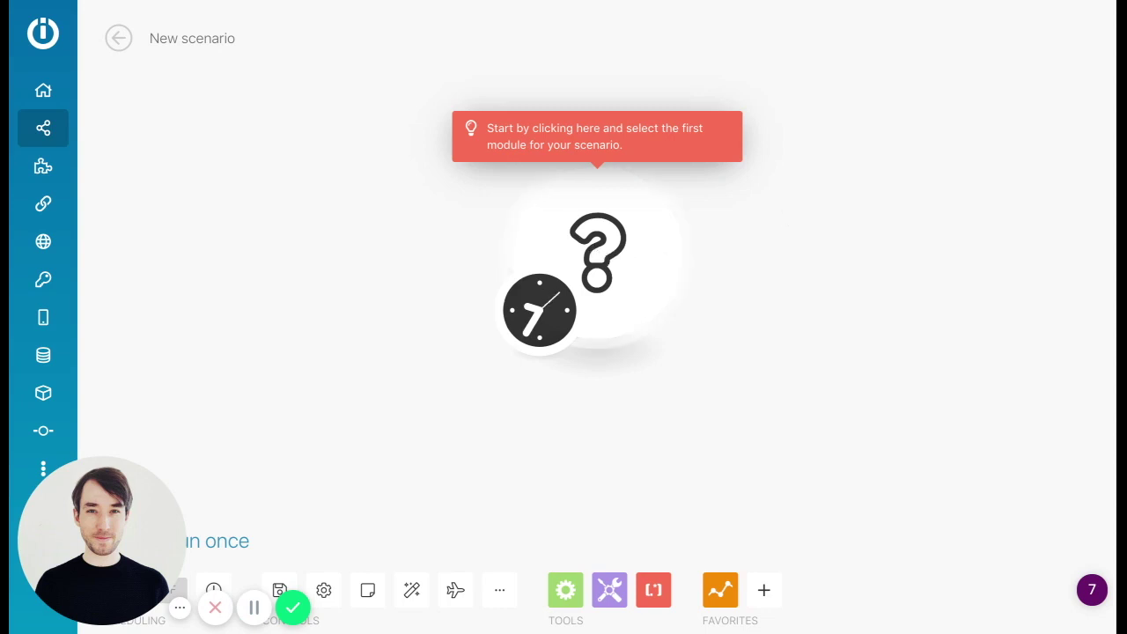
click(596, 252)
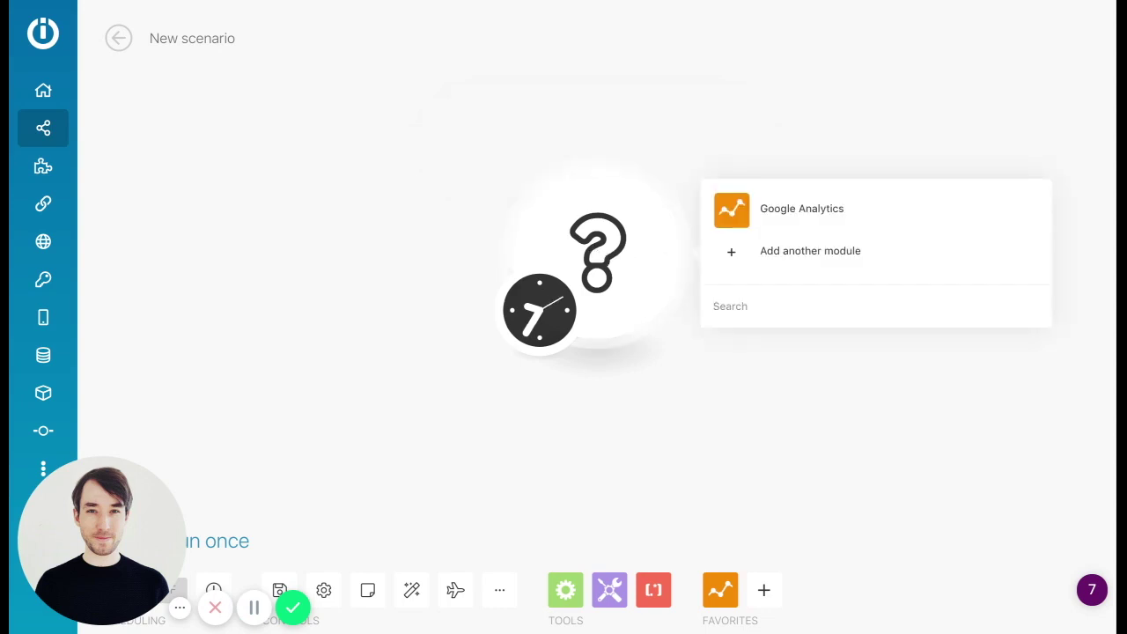
click(791, 218)
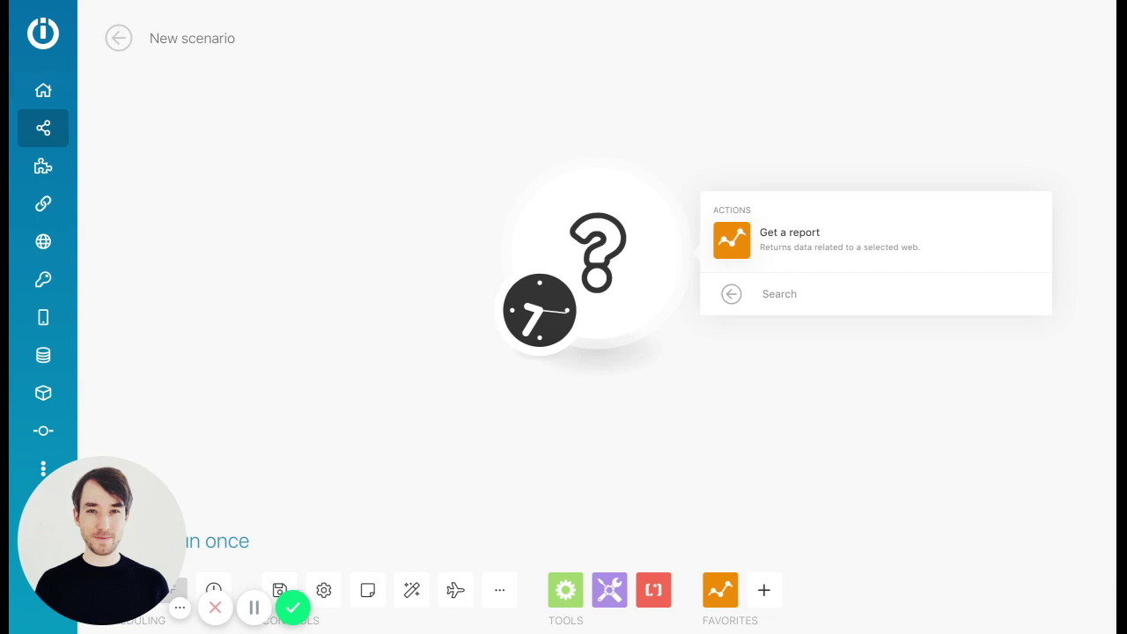
click(790, 235)
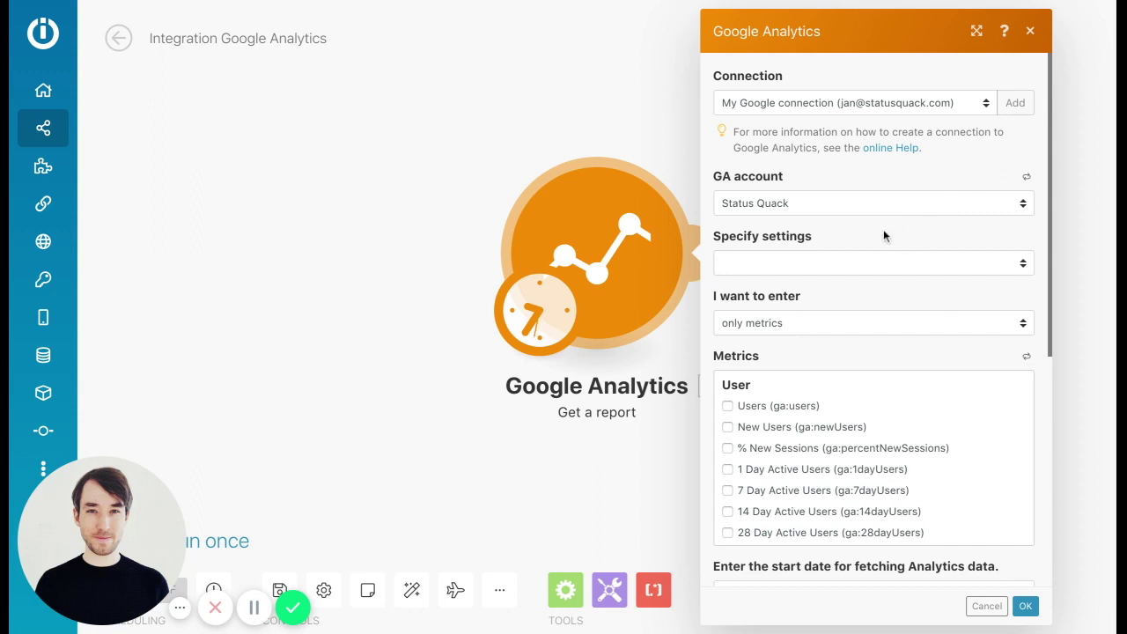
Set the report settings to Select from list, segment All Users, and metric Sessions.
click(857, 266)
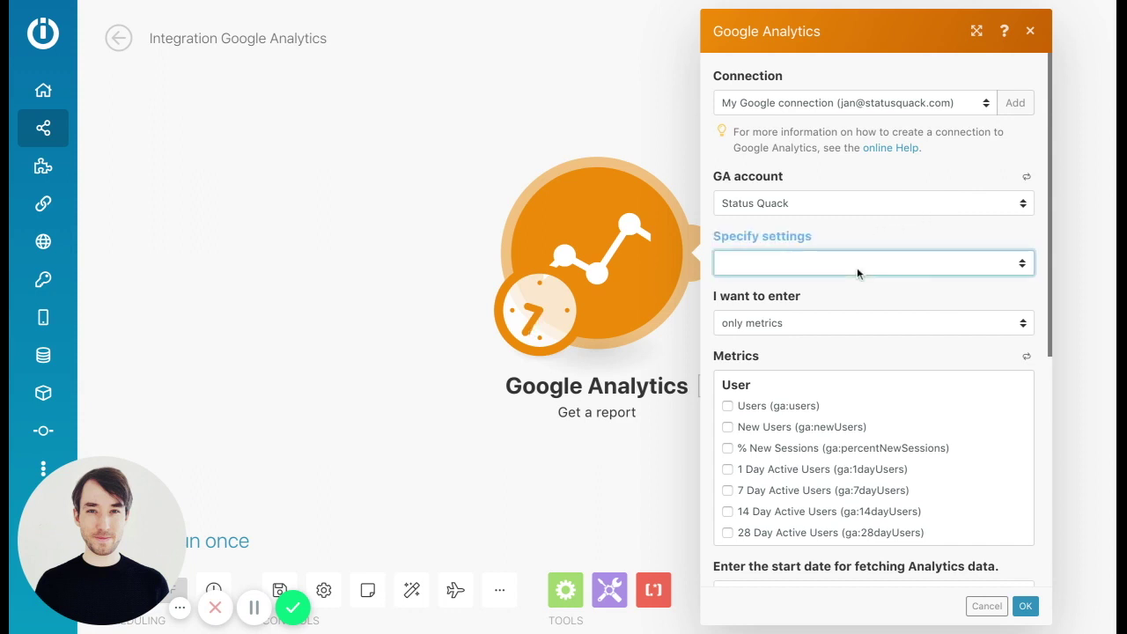
click(851, 299)
scroll(846, 339, down, 1)
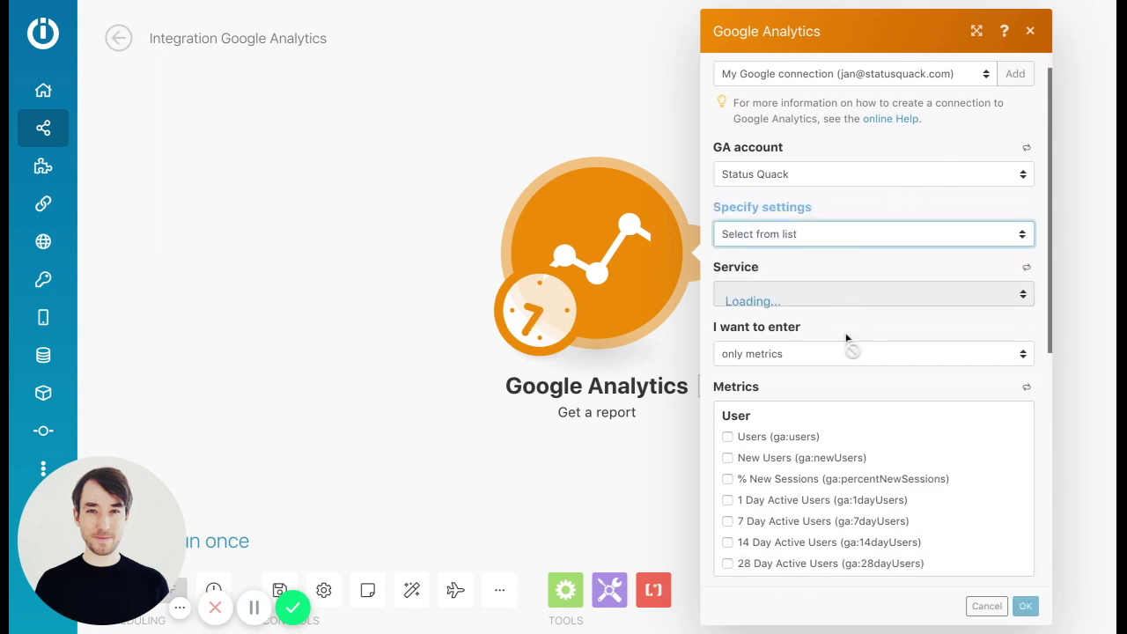
scroll(856, 297, down, 1)
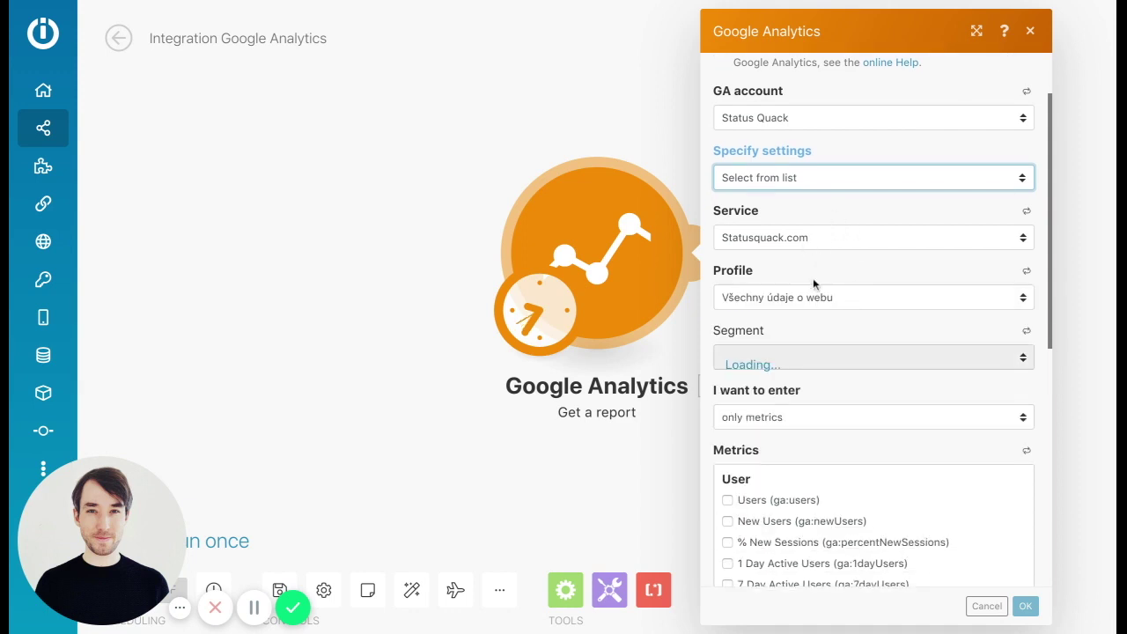
scroll(838, 367, down, 2)
click(848, 309)
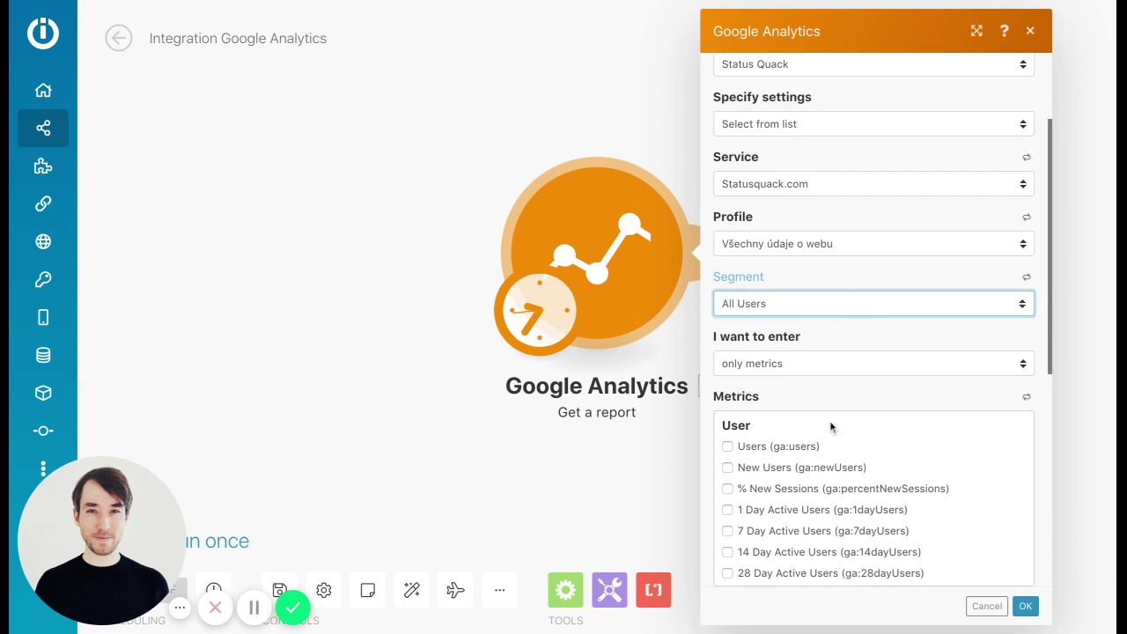
scroll(830, 420, down, 1)
scroll(830, 427, up, 1)
scroll(847, 348, down, 4)
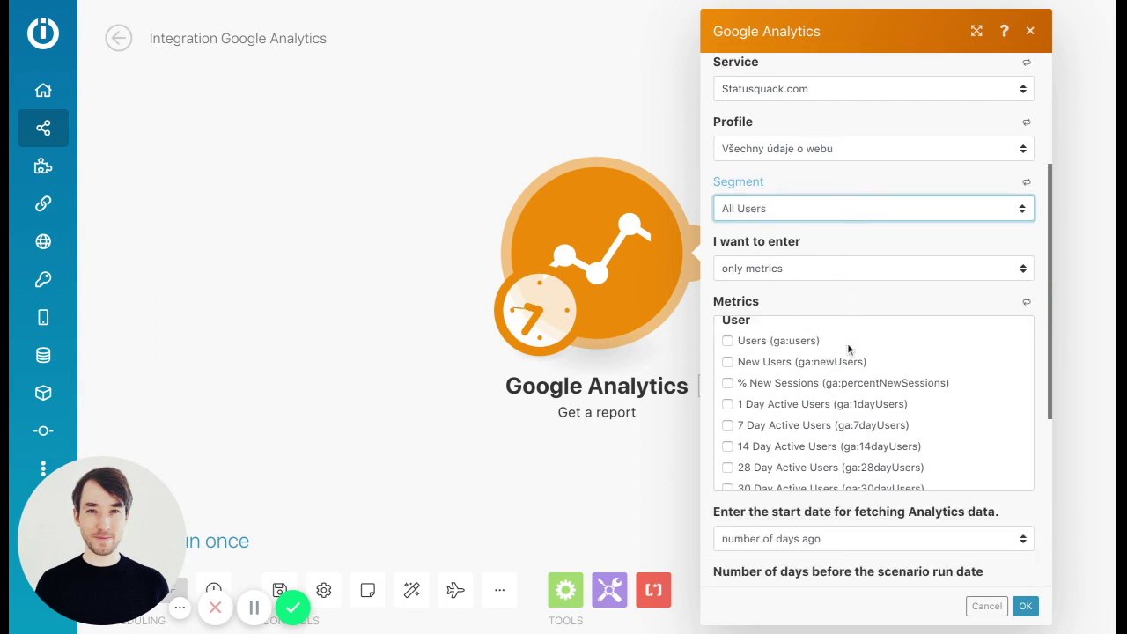
scroll(841, 406, down, 2)
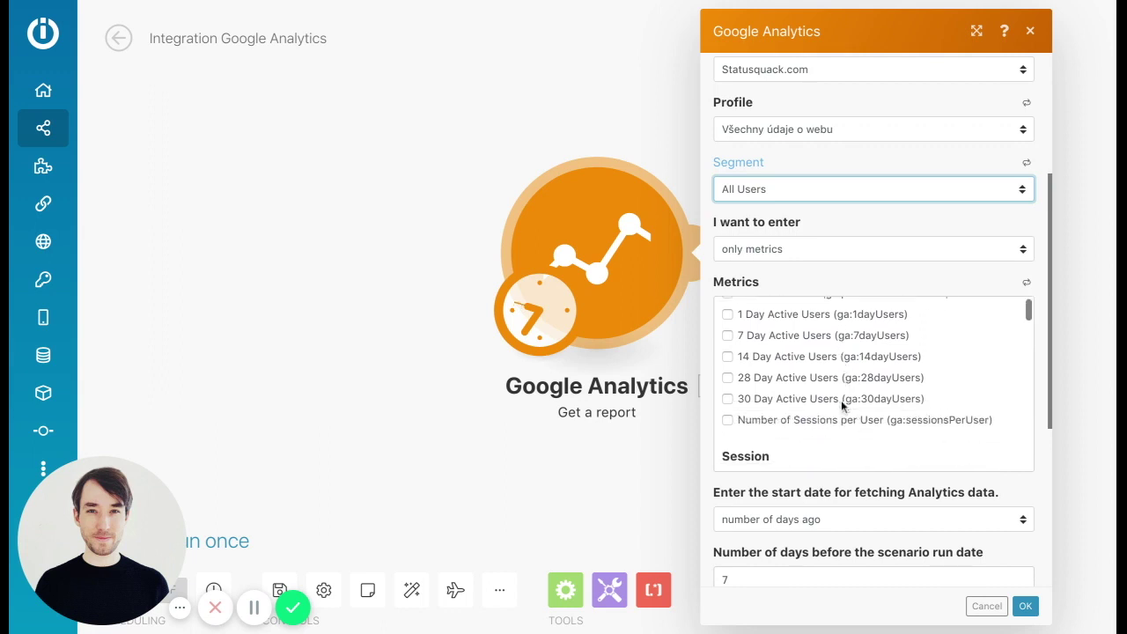
scroll(836, 406, down, 1)
click(728, 424)
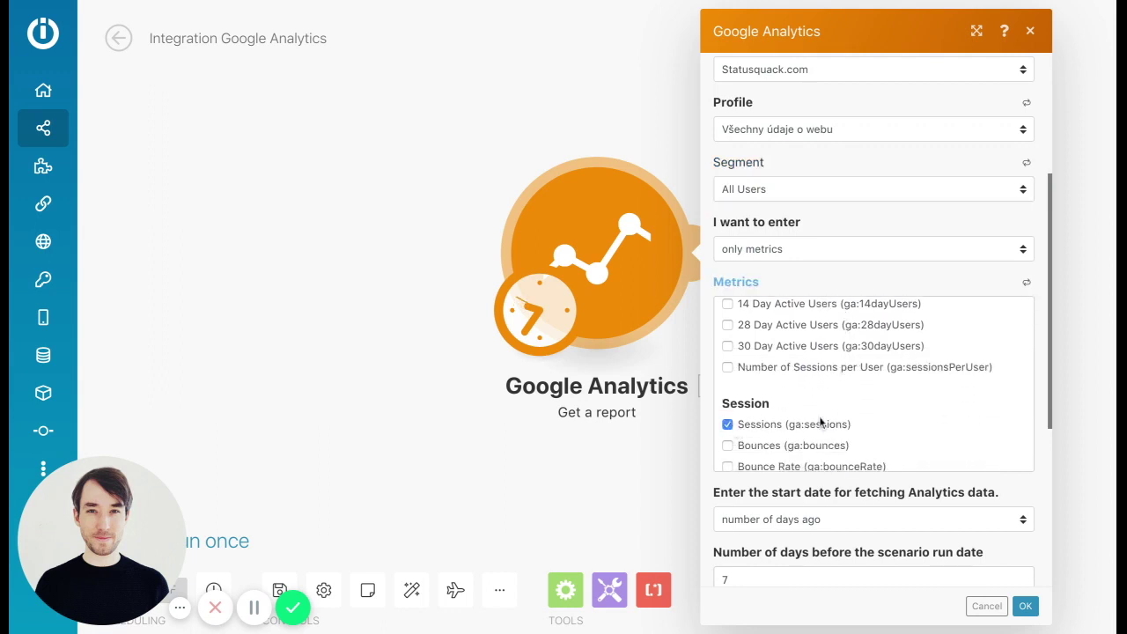
Set both the report's start and end date to yesterday and save the module.
scroll(818, 425, down, 1)
scroll(789, 392, down, 1)
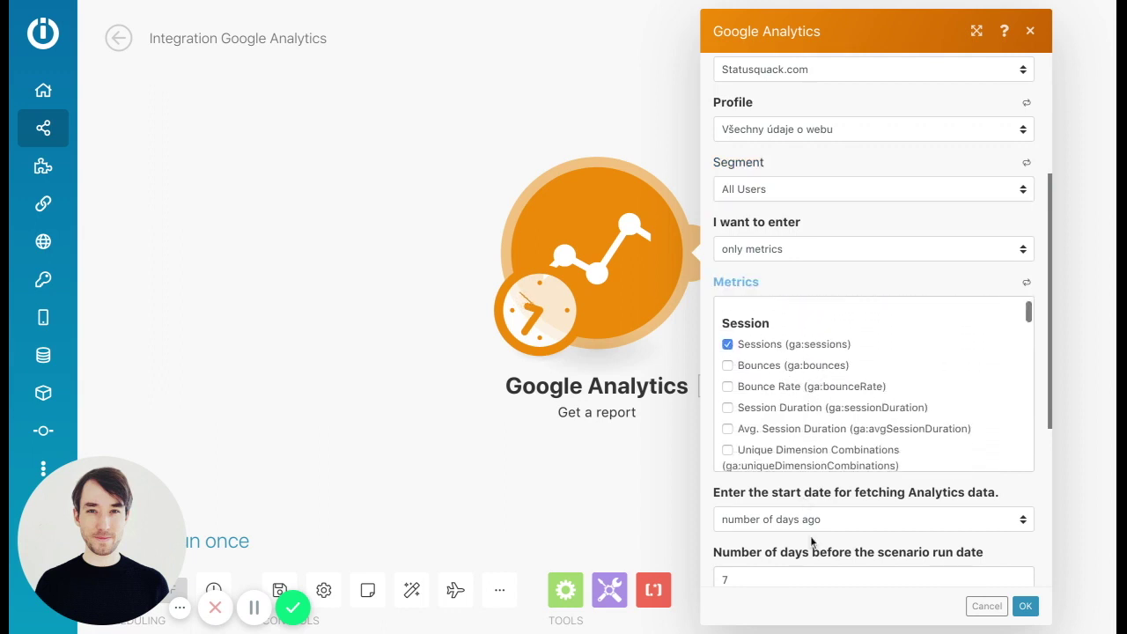
scroll(814, 544, down, 1)
scroll(814, 544, down, 1)
click(843, 432)
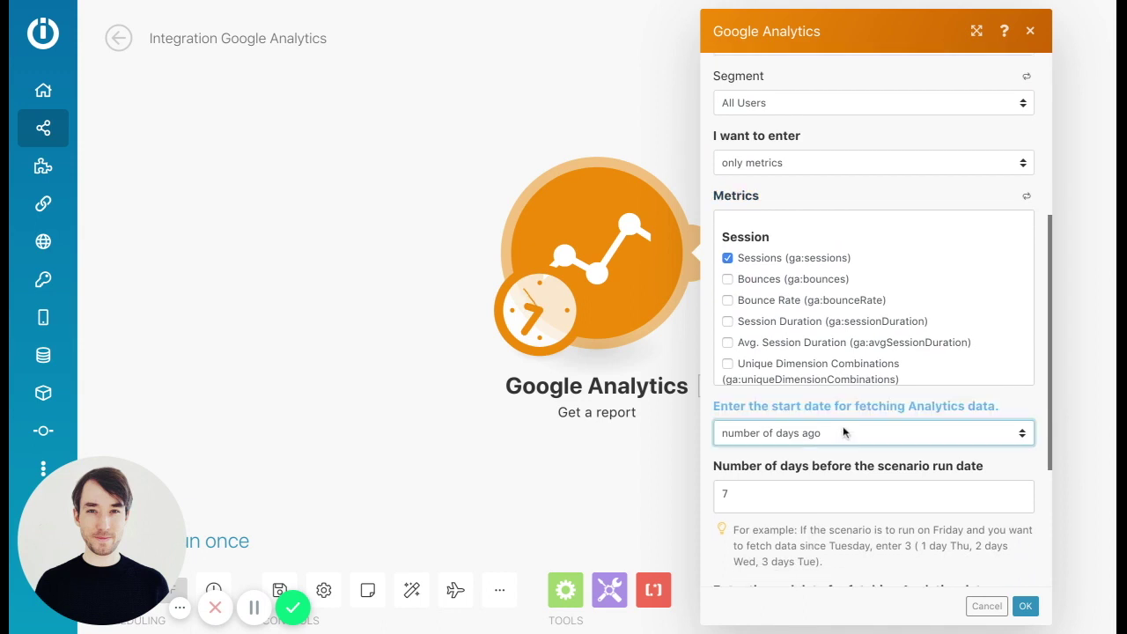
click(844, 460)
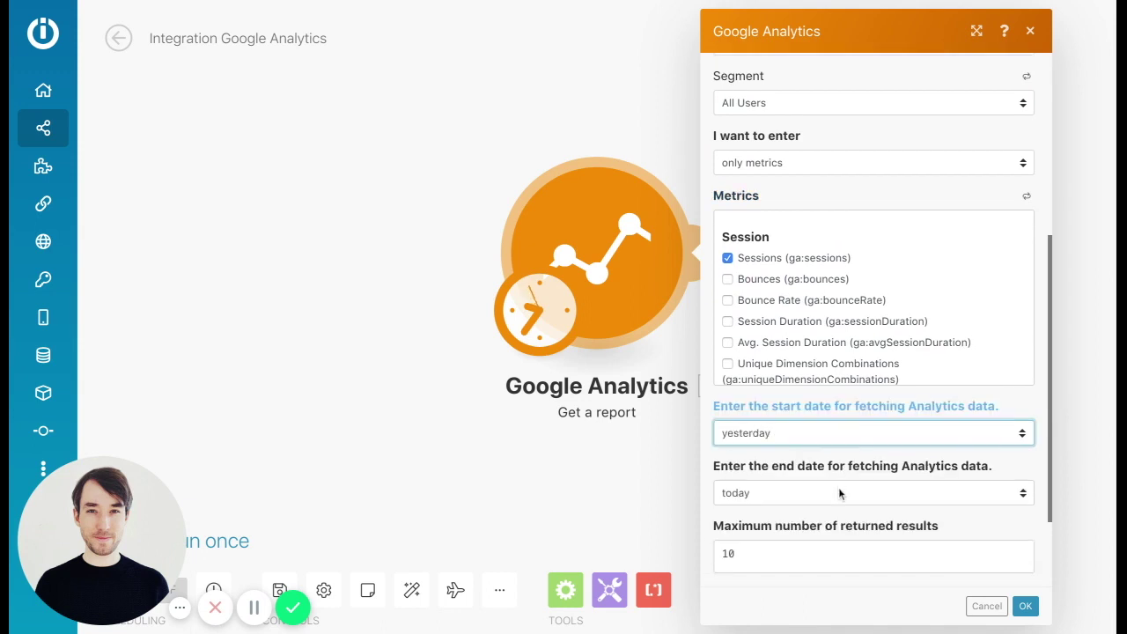
click(835, 495)
click(824, 538)
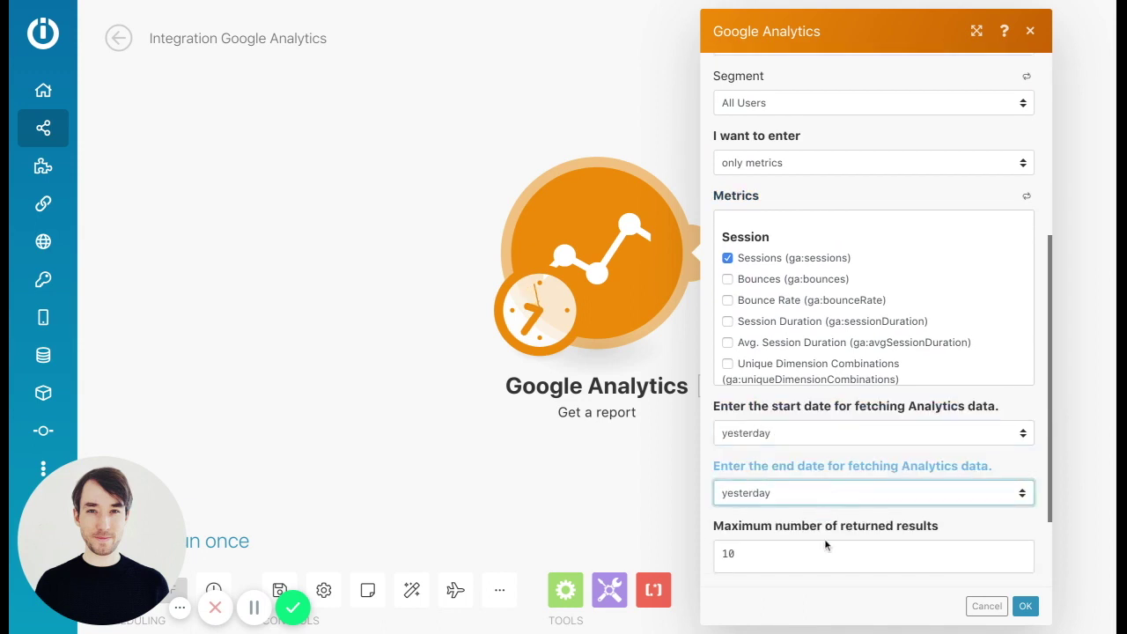
scroll(824, 538, down, 2)
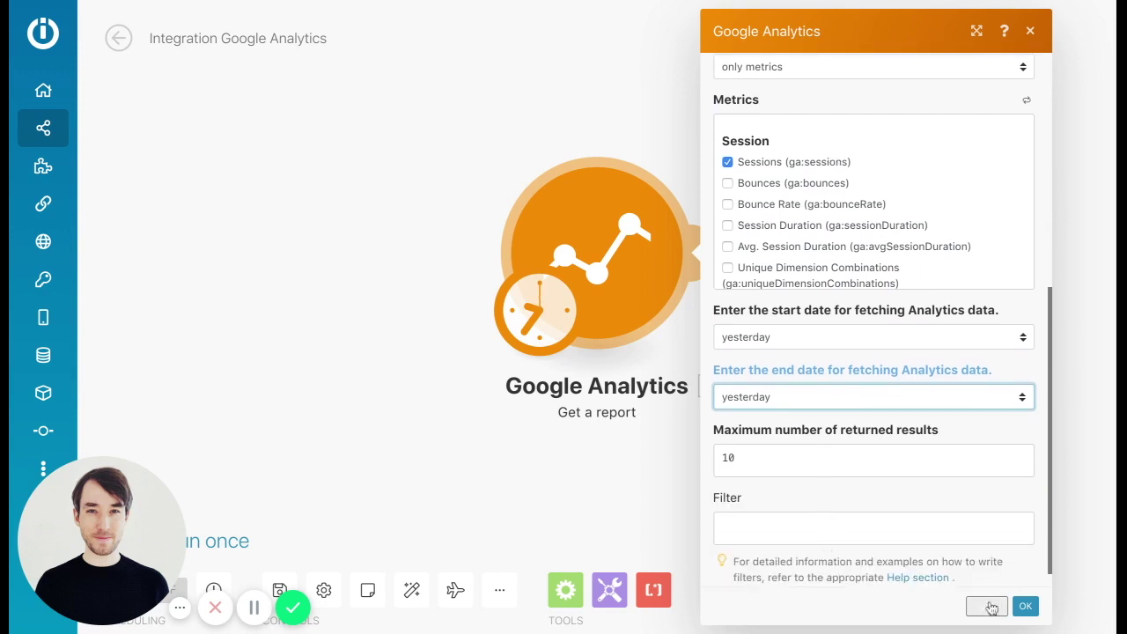
click(1026, 606)
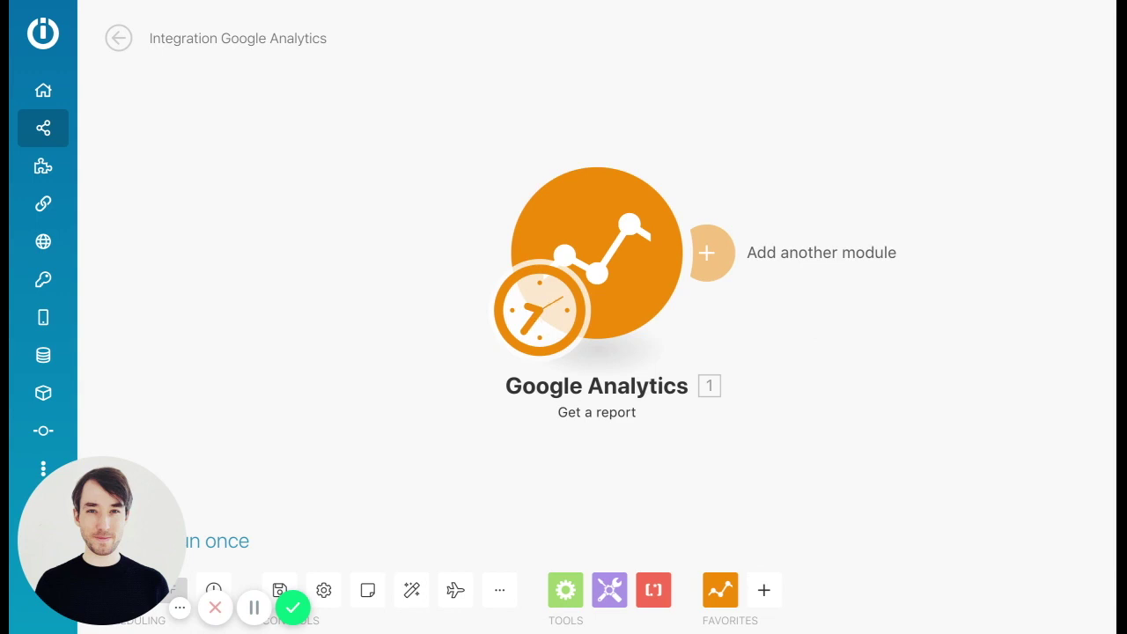
Set the scenario schedule to Every day at 07:00, Europe/Zurich time zone.
click(540, 308)
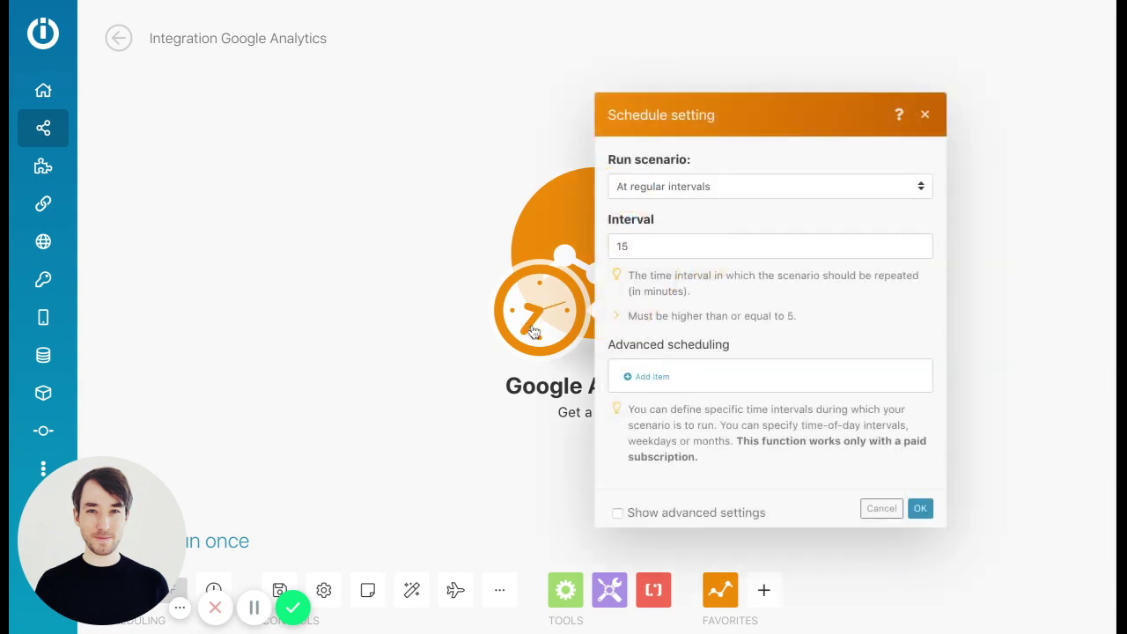
click(769, 185)
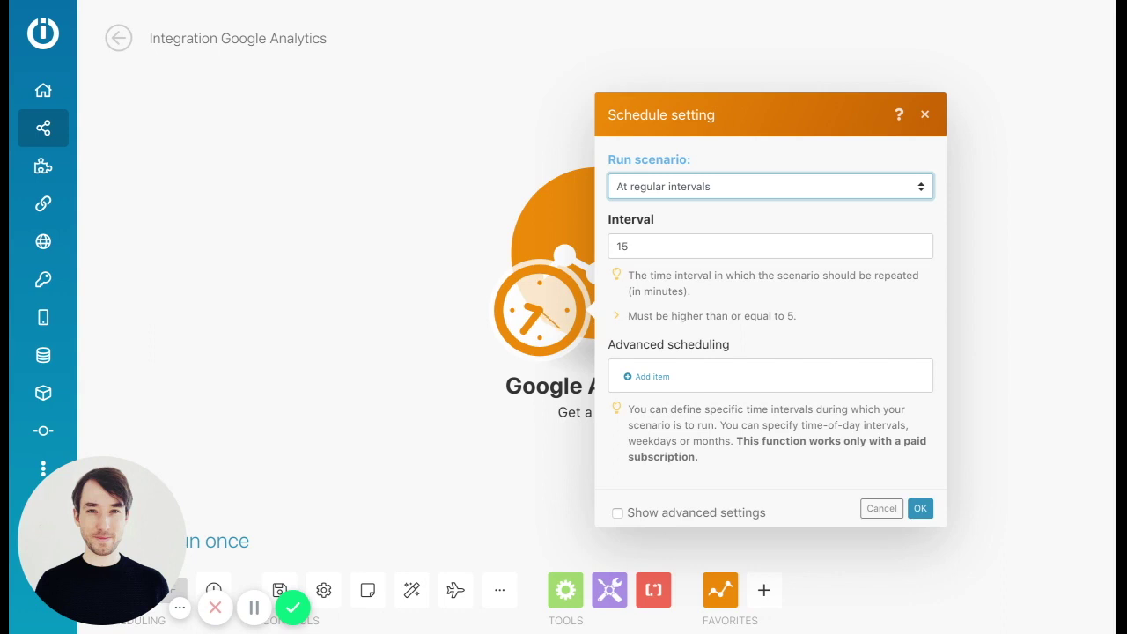
click(758, 220)
click(680, 328)
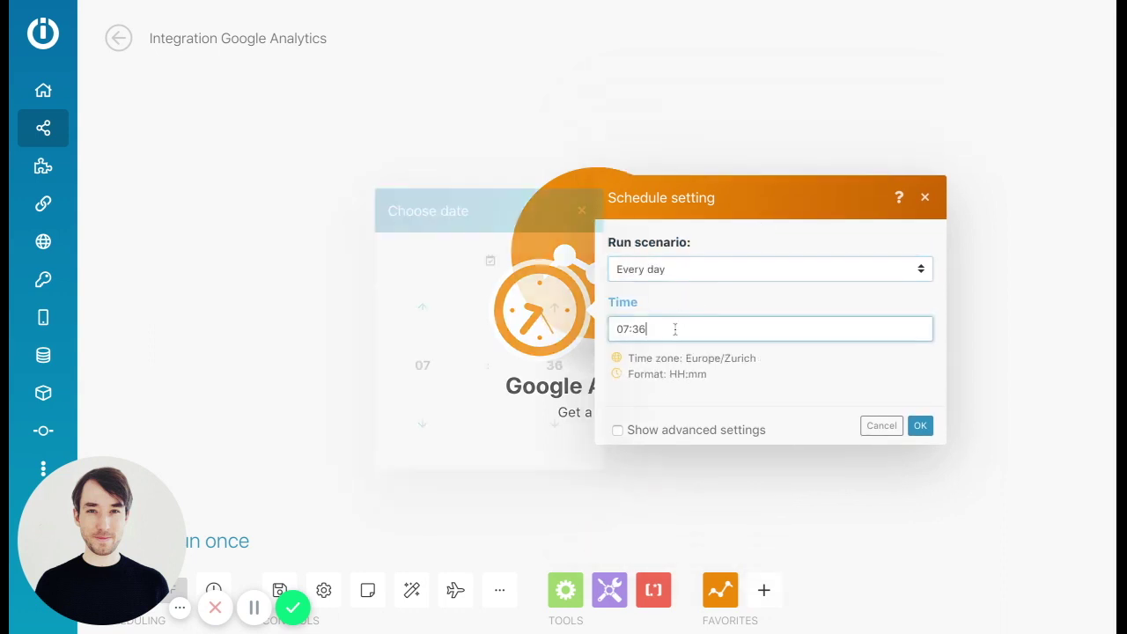
key(BackSpace)
key(BackSpace)
text(00)
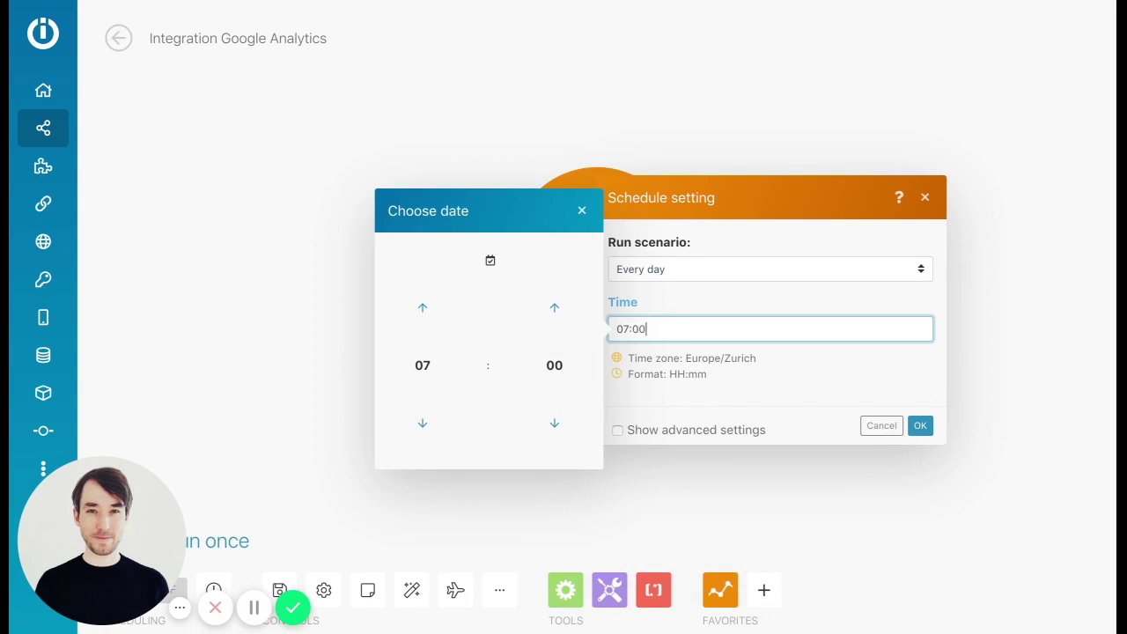
click(745, 300)
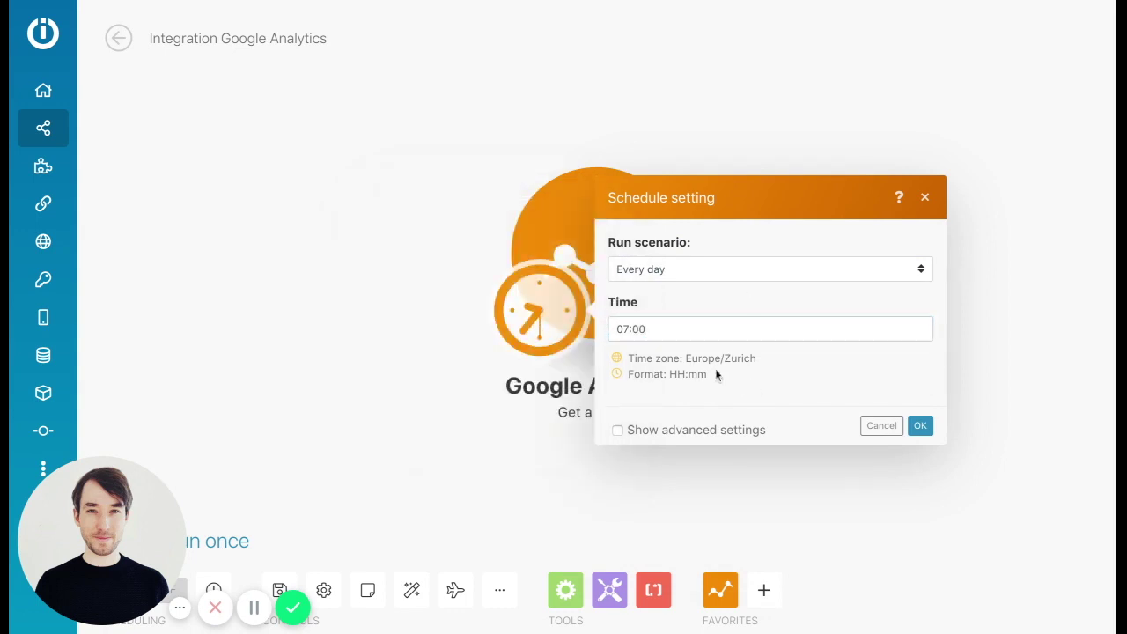
drag(758, 360, 687, 359)
click(689, 360)
click(920, 429)
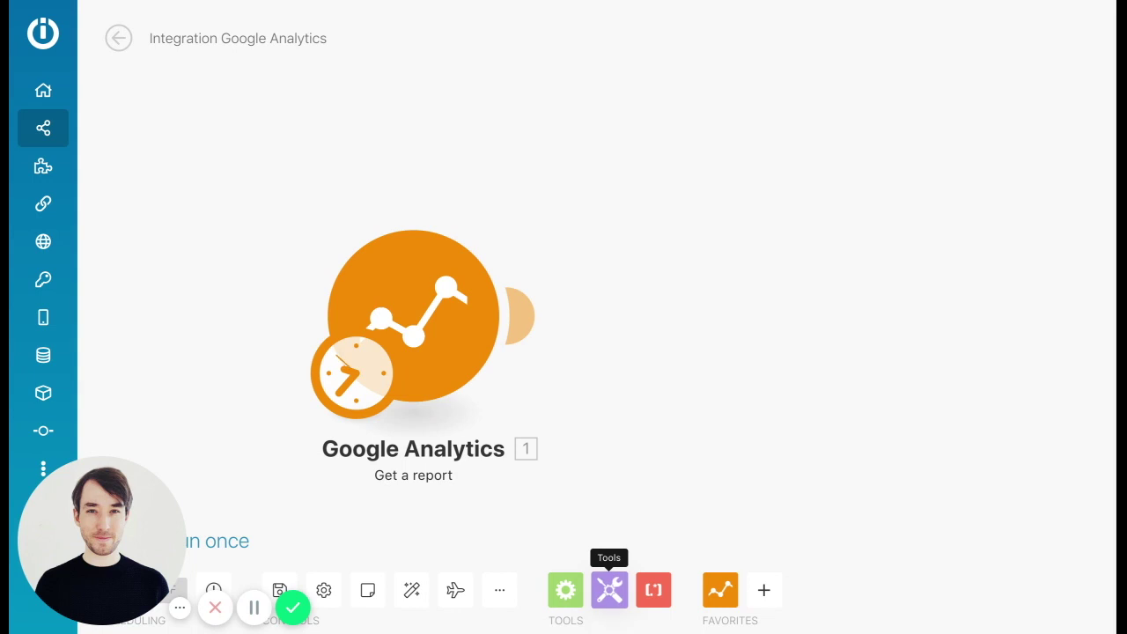
Add a Tools 'Set variable' module after Google Analytics and name the variable jsonData.json.
click(609, 590)
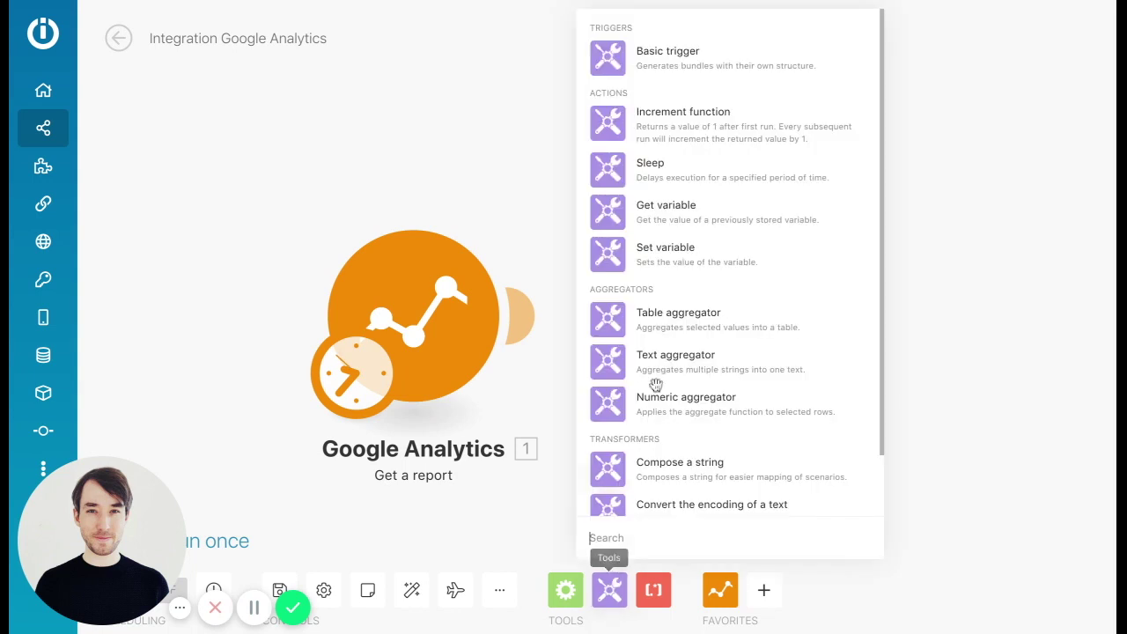
click(694, 266)
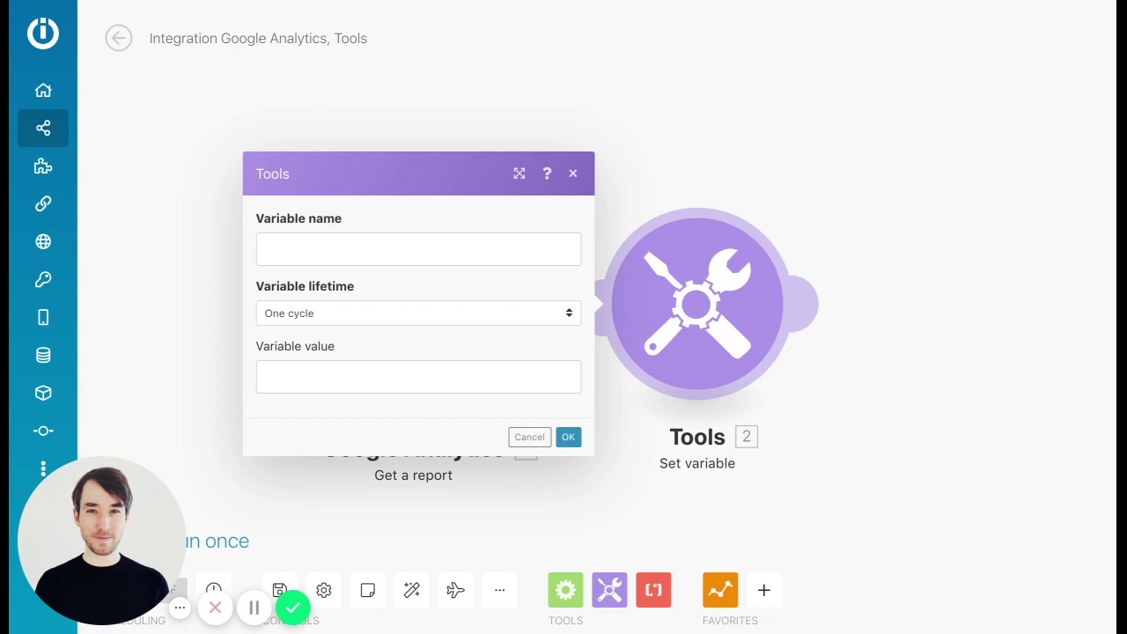
click(351, 246)
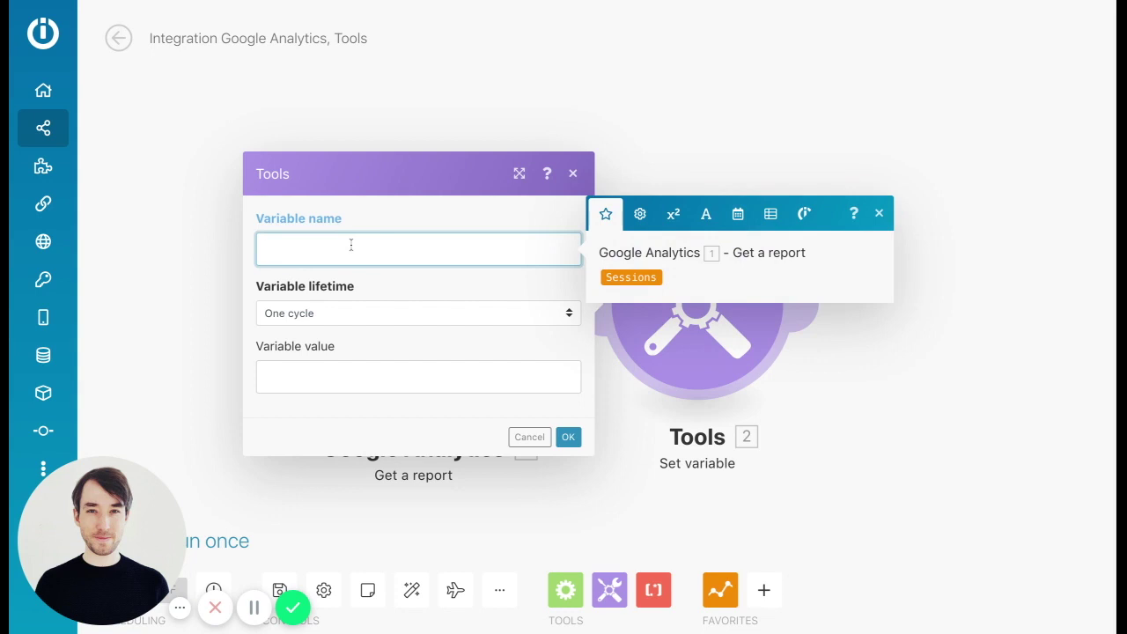
text(json)
text(Data)
text(.)
text(json)
click(328, 378)
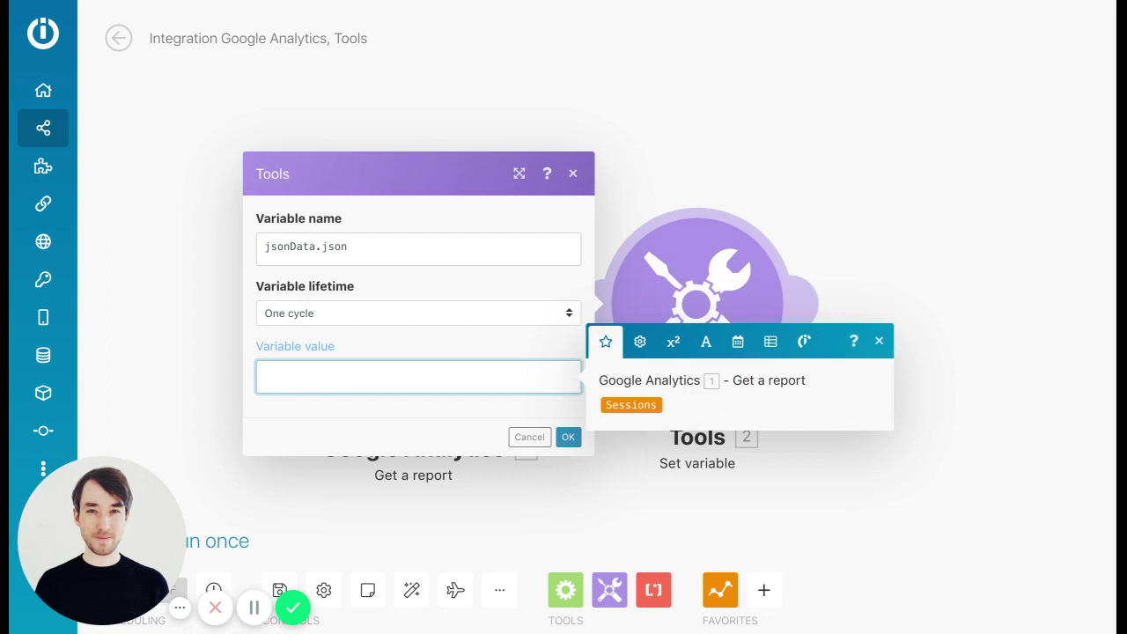
Paste the JSON briefing template, replace HERE-YOUR-VARIABLE with the Sessions value, and save.
key(ctrl+v)
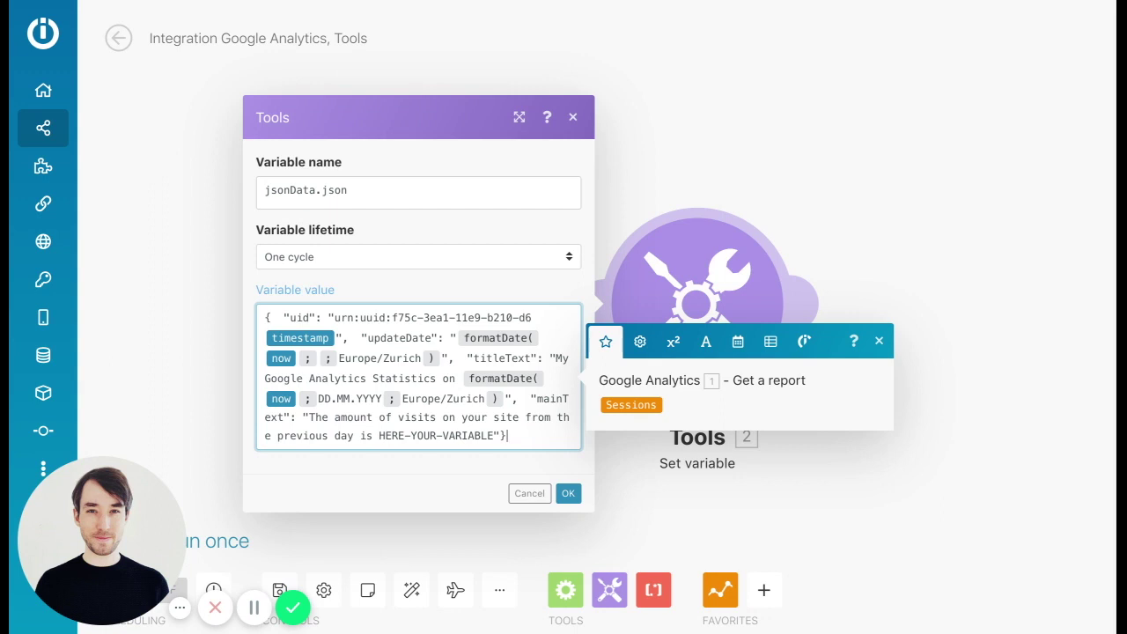
mouse_move(378, 435)
mouse_down()
mouse_move(506, 436)
mouse_move(531, 380)
mouse_up()
click(515, 439)
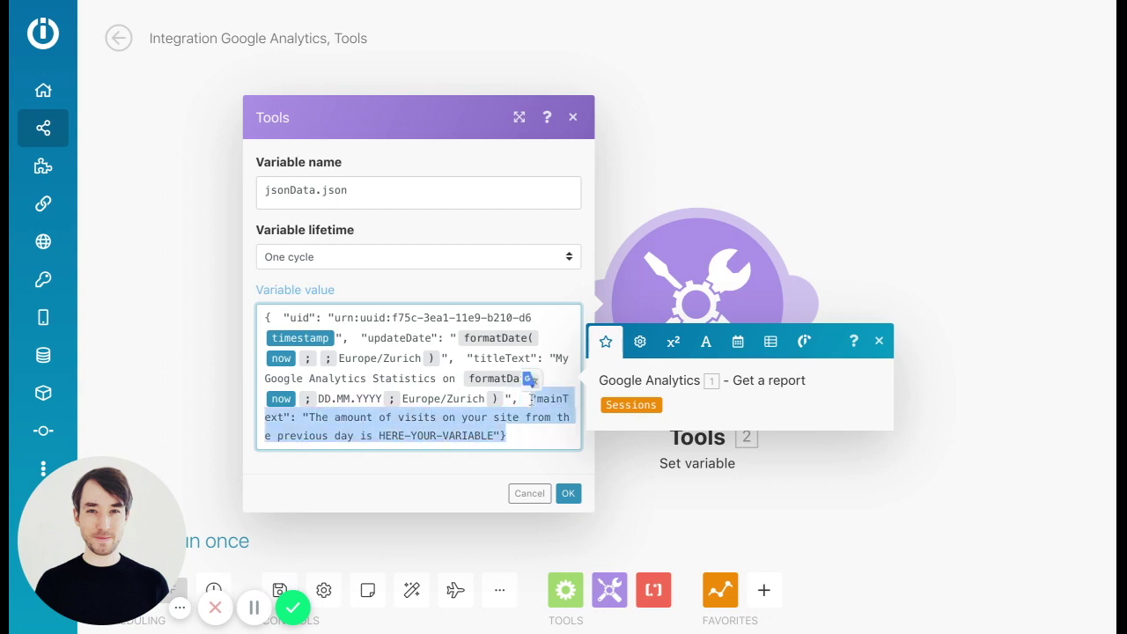
click(521, 431)
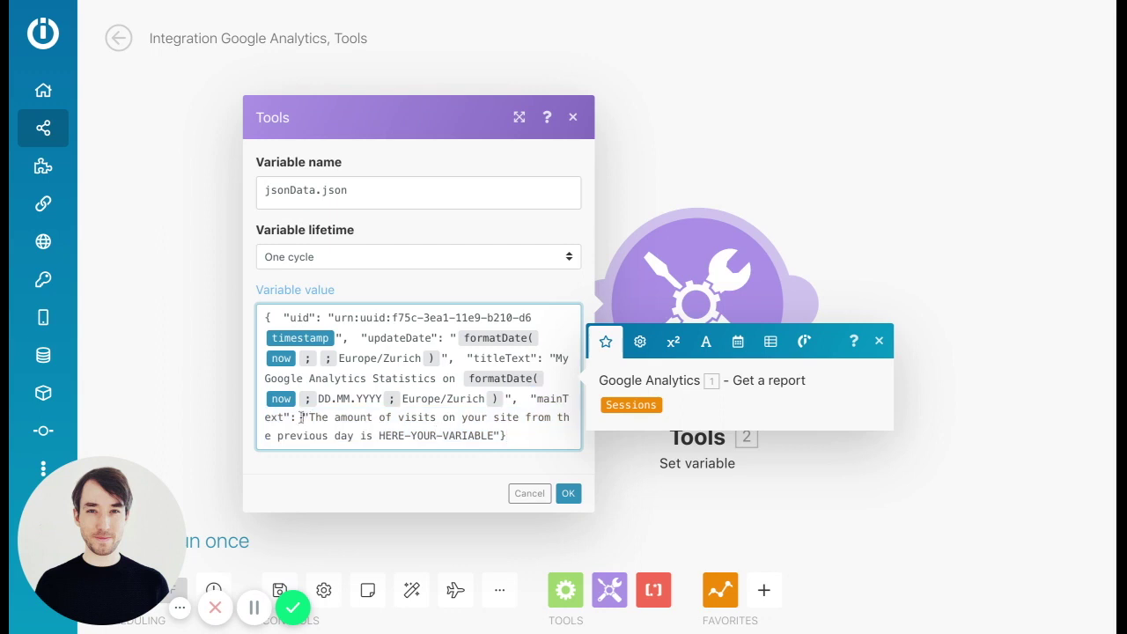
drag(302, 417, 500, 436)
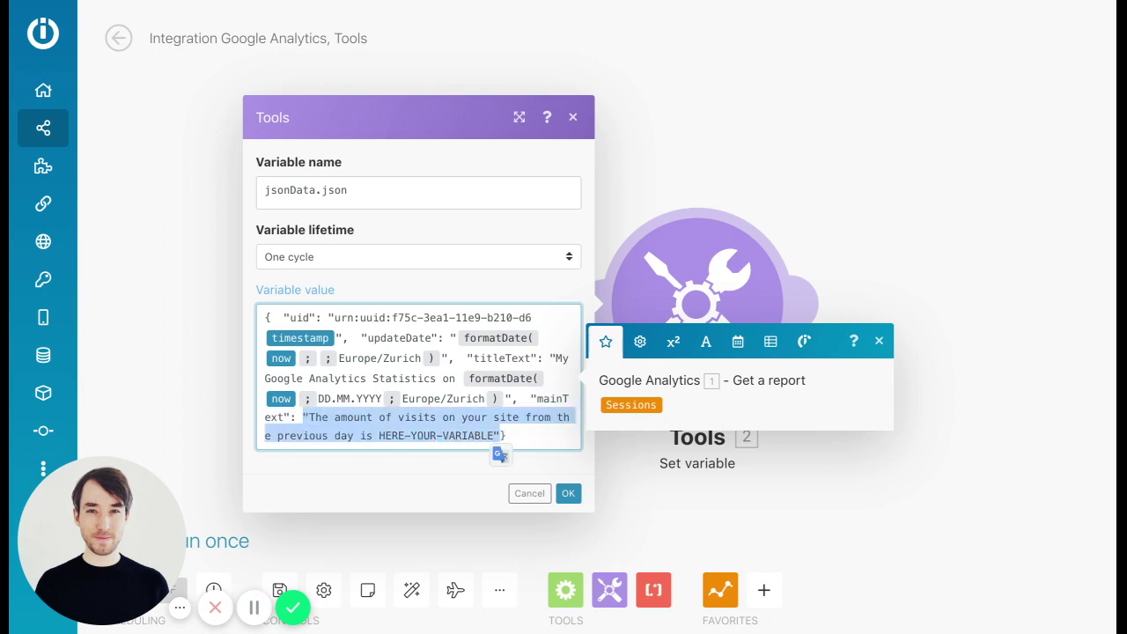
click(503, 435)
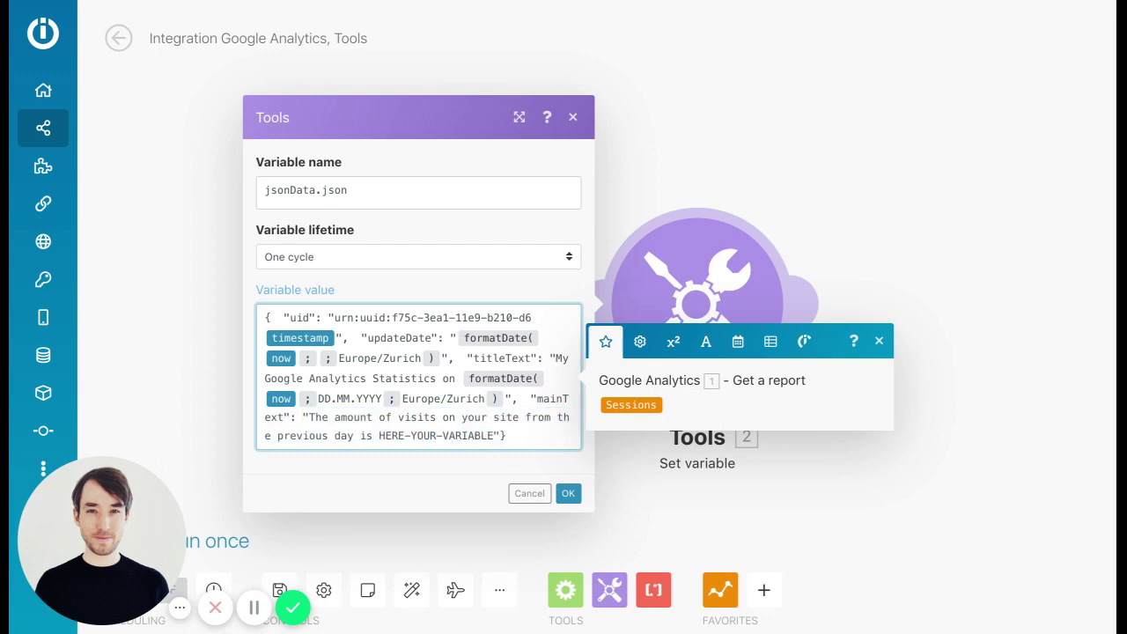
drag(501, 435, 381, 435)
key(BackSpace)
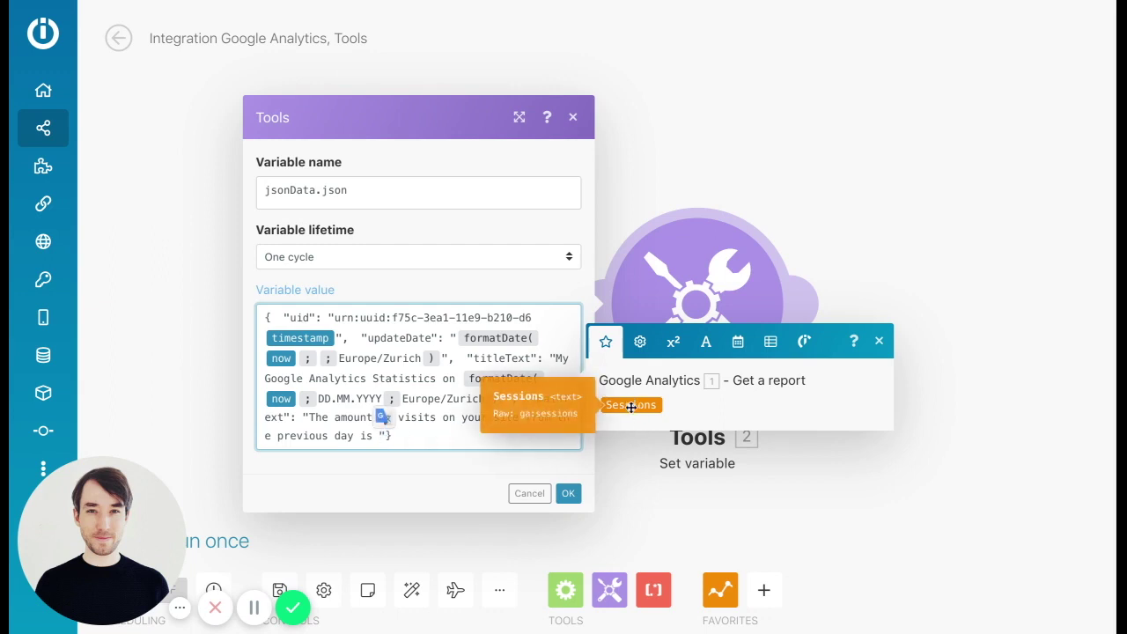
mouse_move(631, 406)
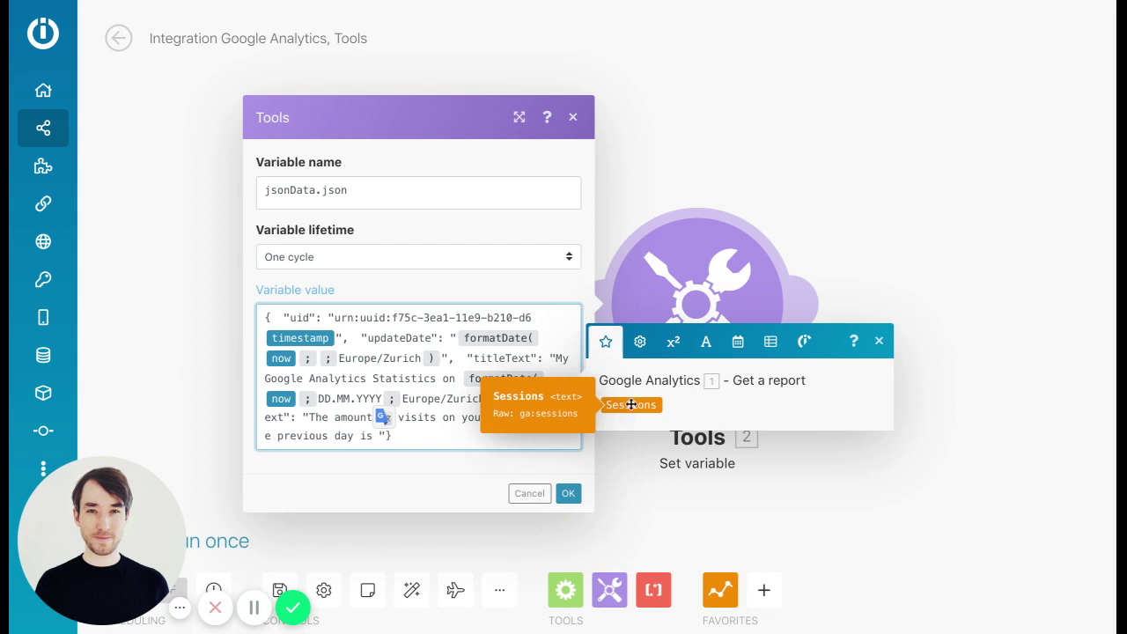
click(631, 404)
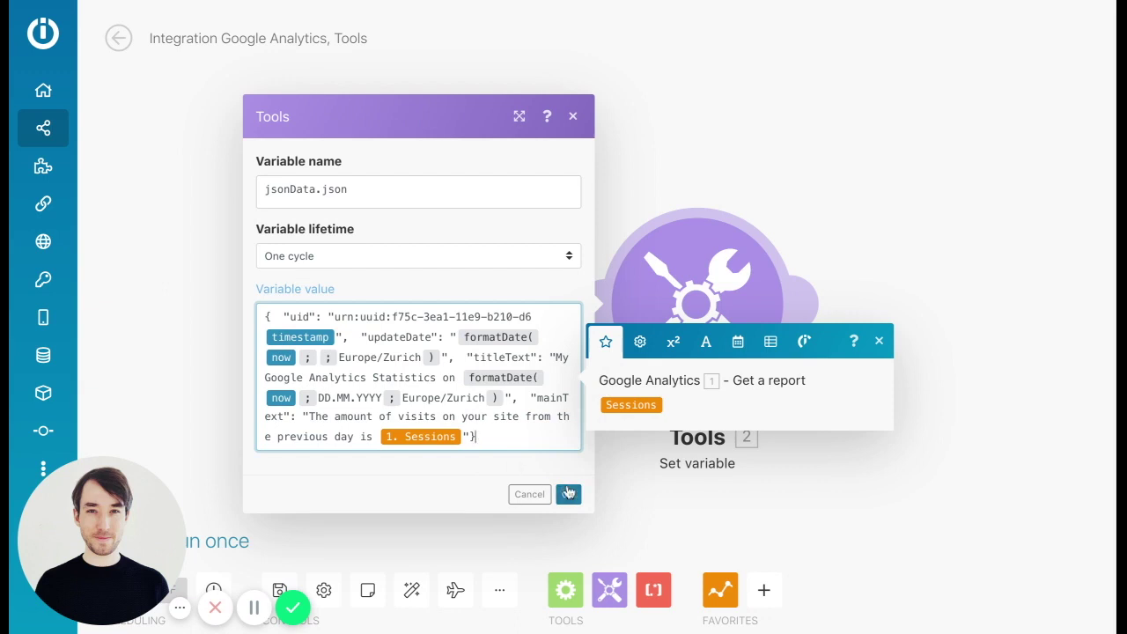
click(568, 494)
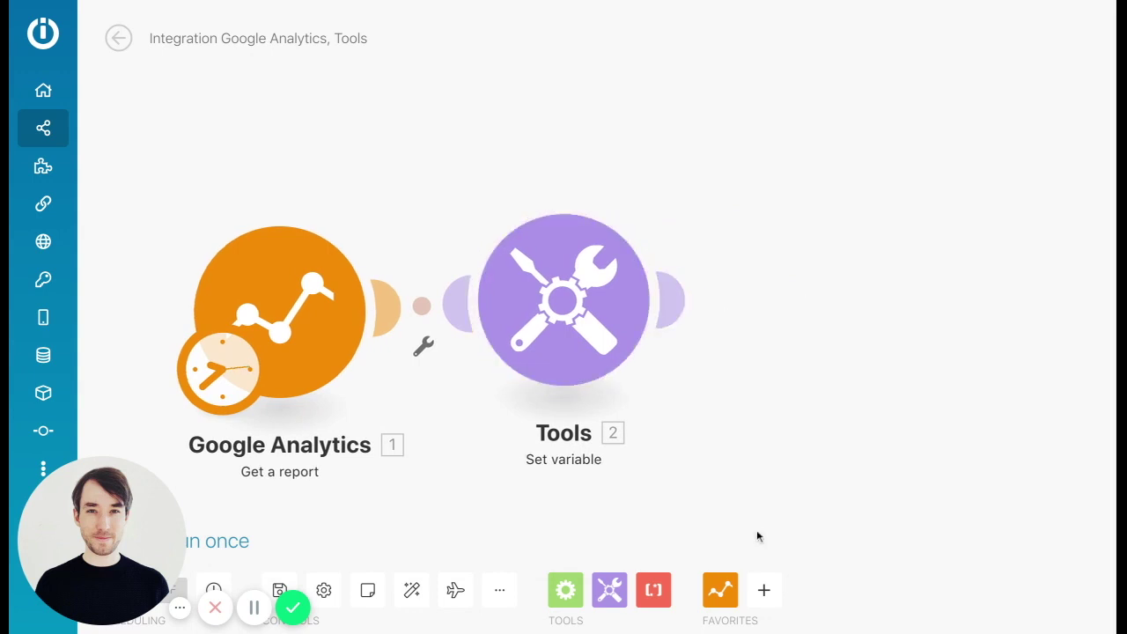
Add a Dropbox 'Upload a file' module to the end of the scenario.
drag(728, 352, 711, 353)
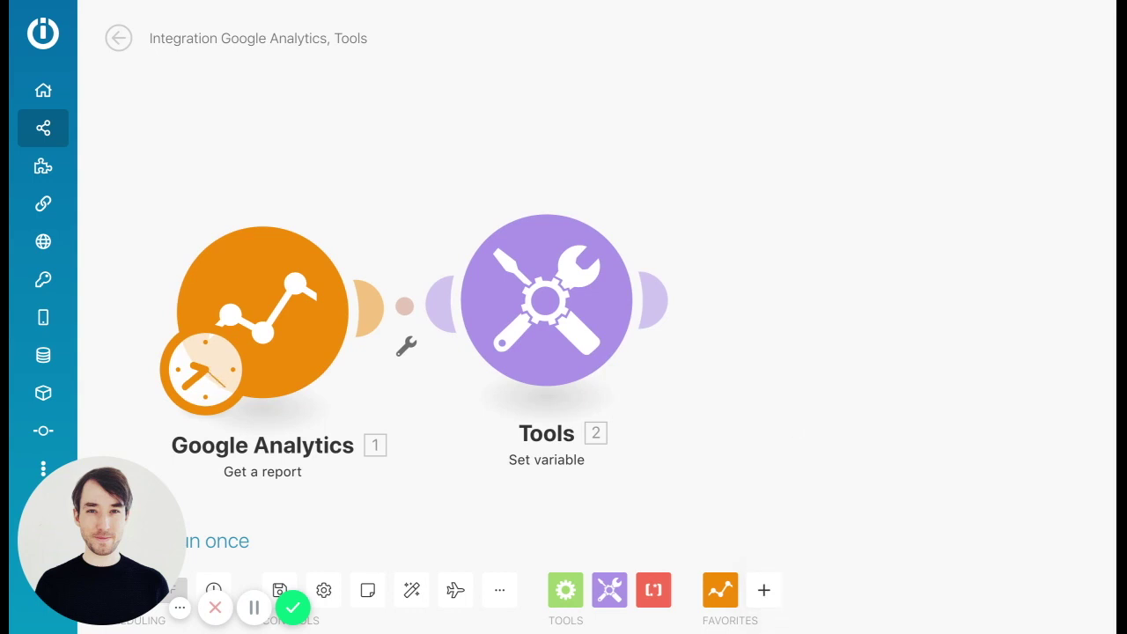
click(767, 596)
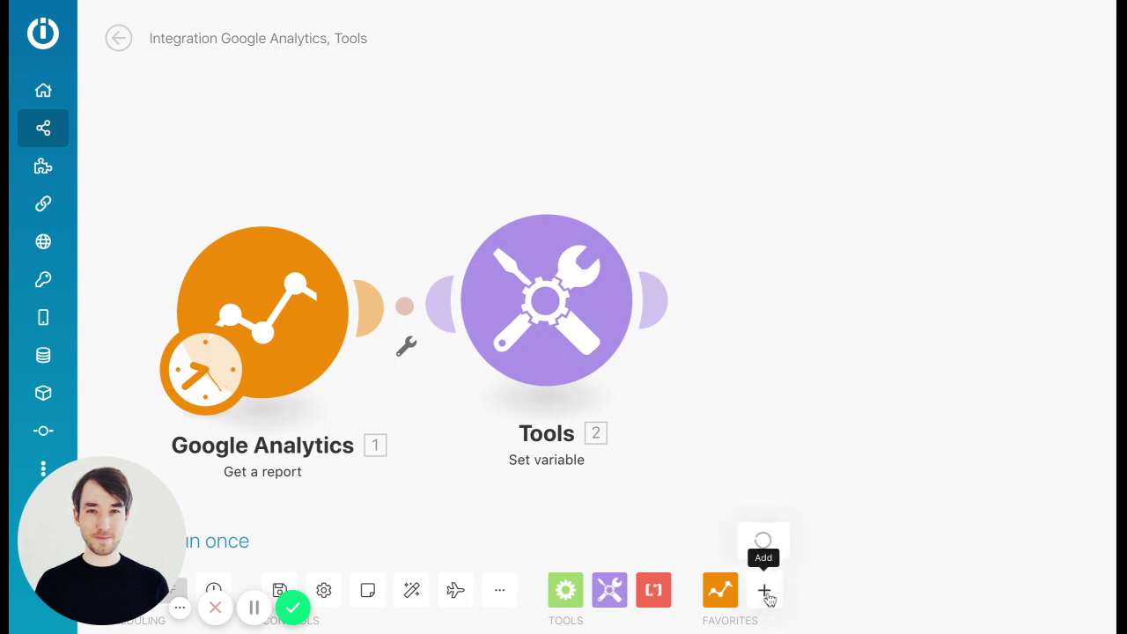
text(drop)
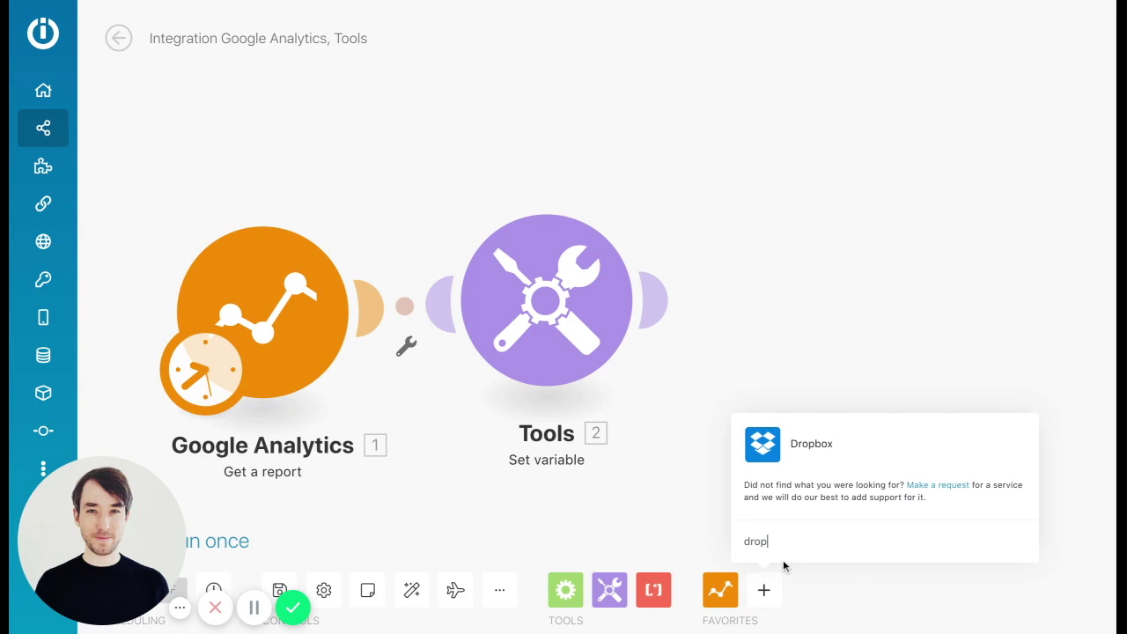
click(801, 445)
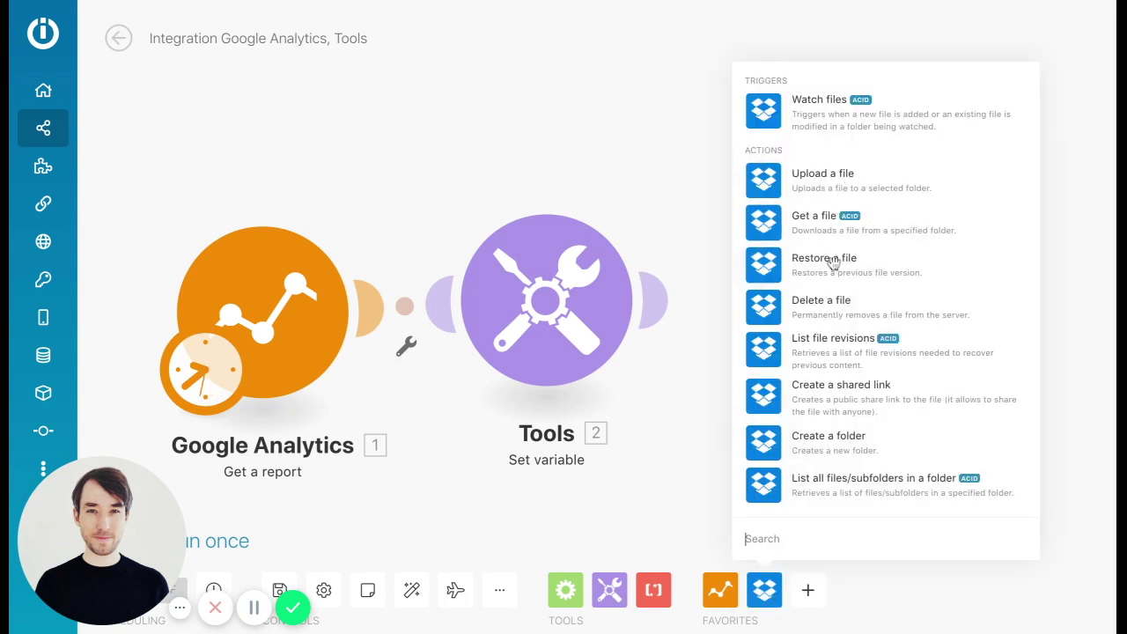
click(834, 187)
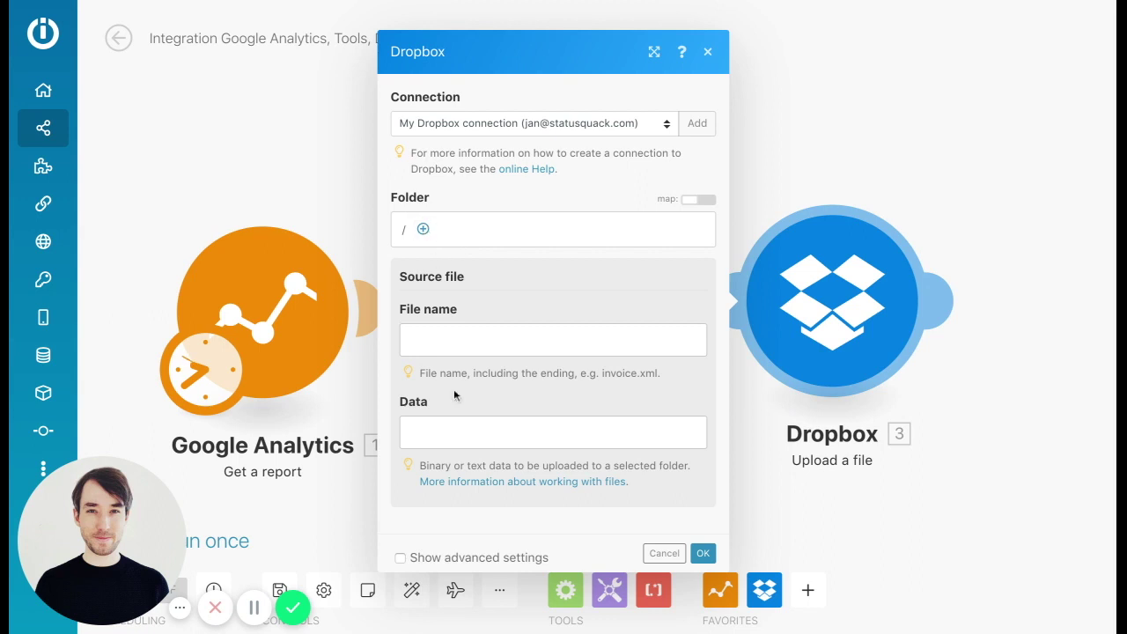
Upload jsonData.json as mybriefing.json with Overwrite enabled, and save the module.
click(475, 329)
text(m)
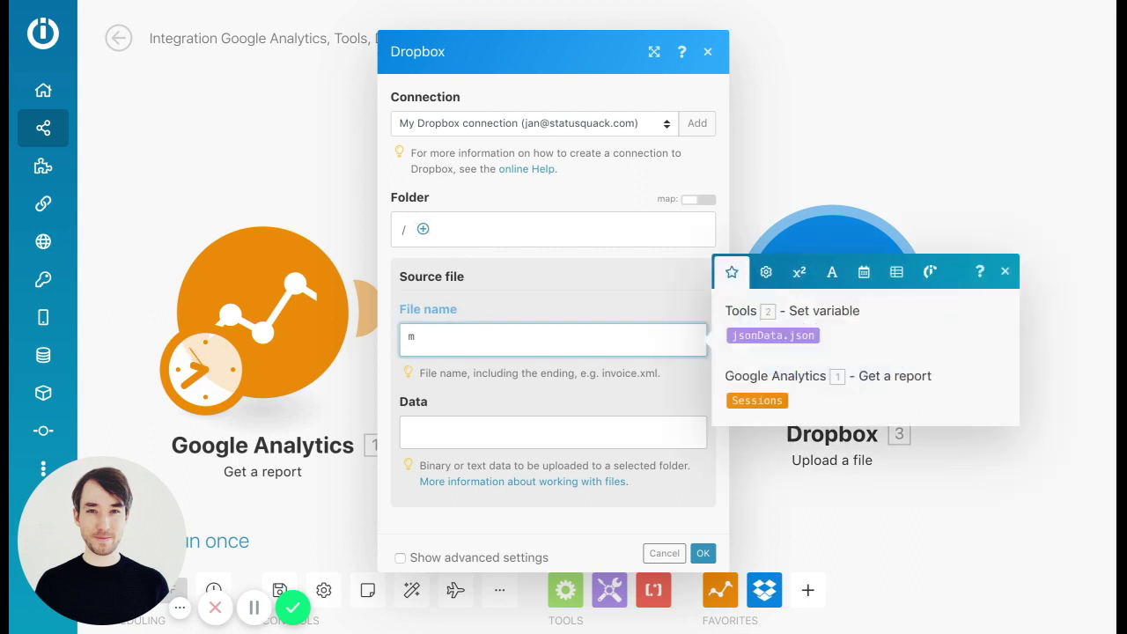
text(ybrie)
text(fing.json)
click(449, 434)
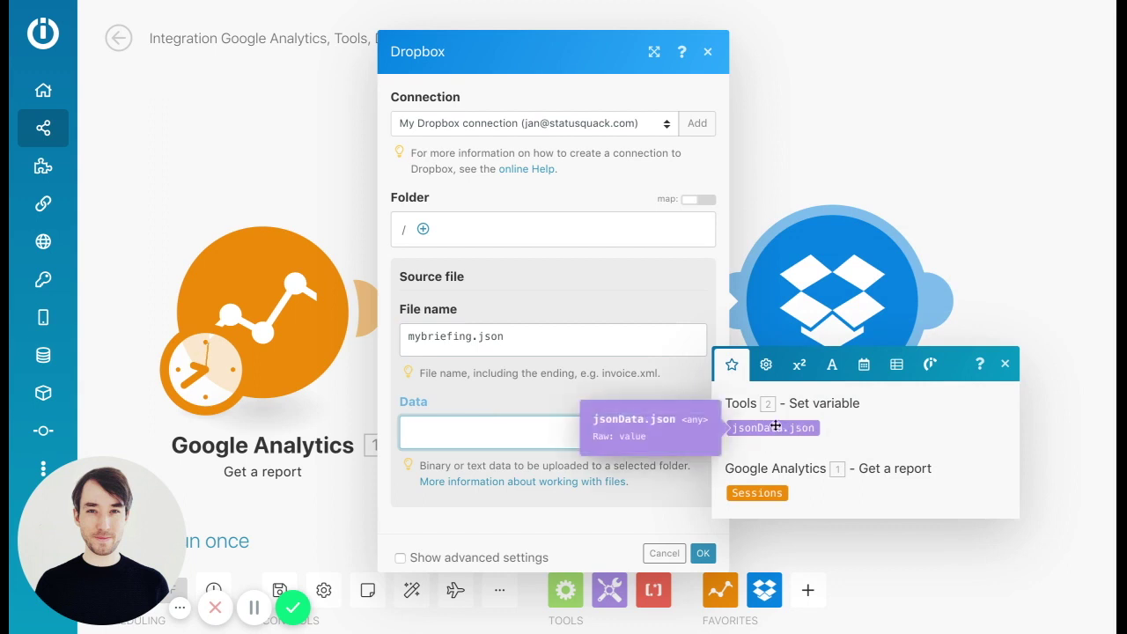
mouse_move(772, 428)
click(772, 428)
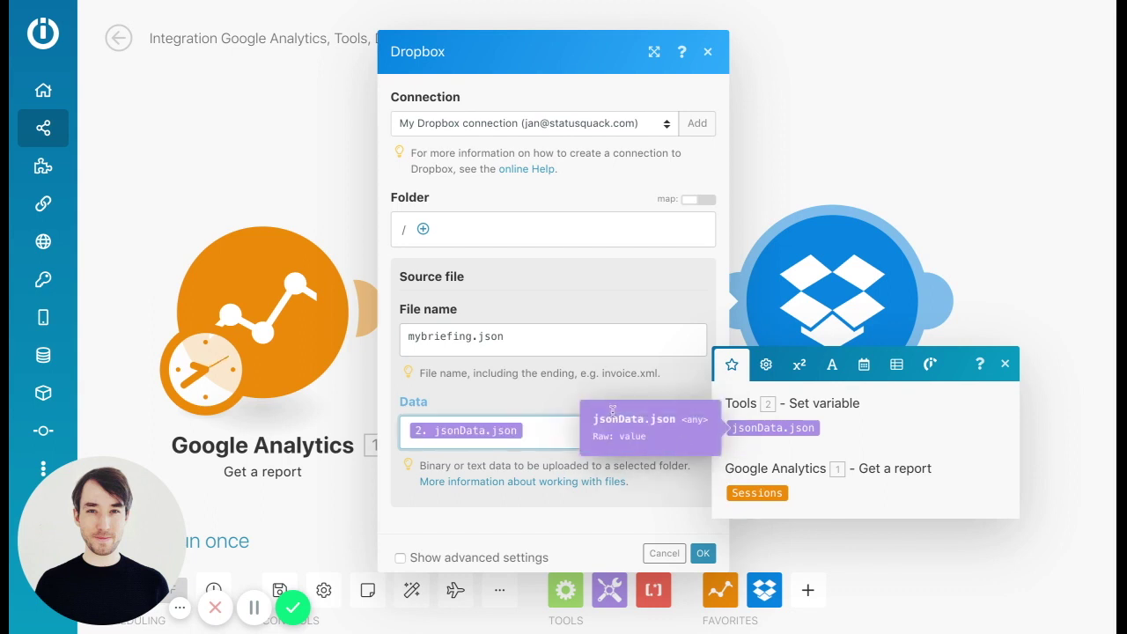
click(584, 404)
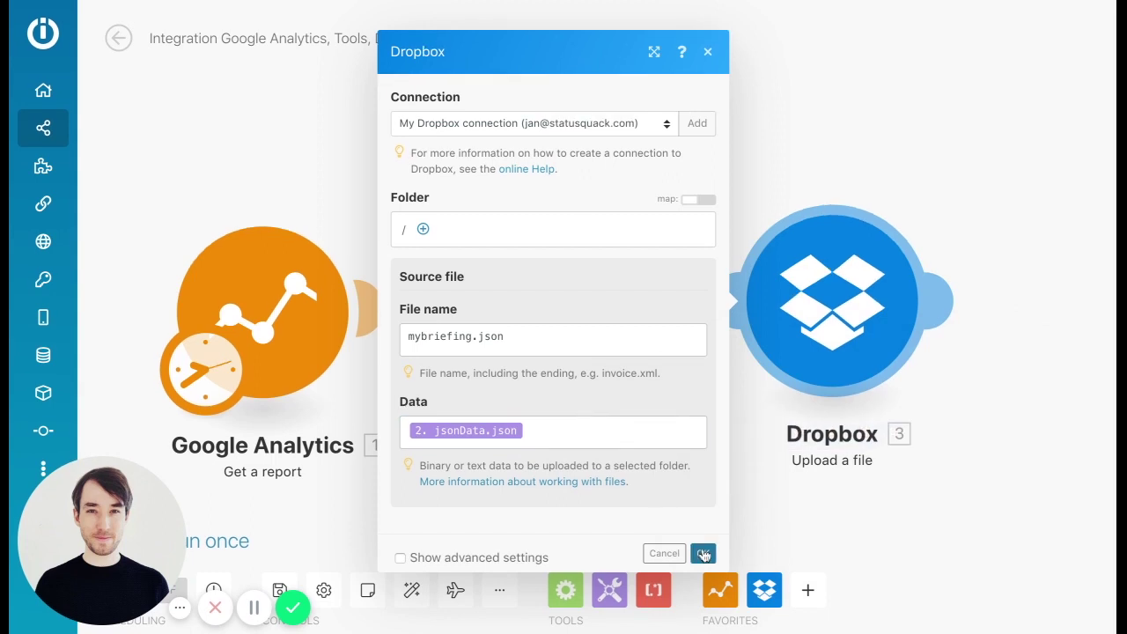
click(400, 558)
scroll(485, 514, down, 2)
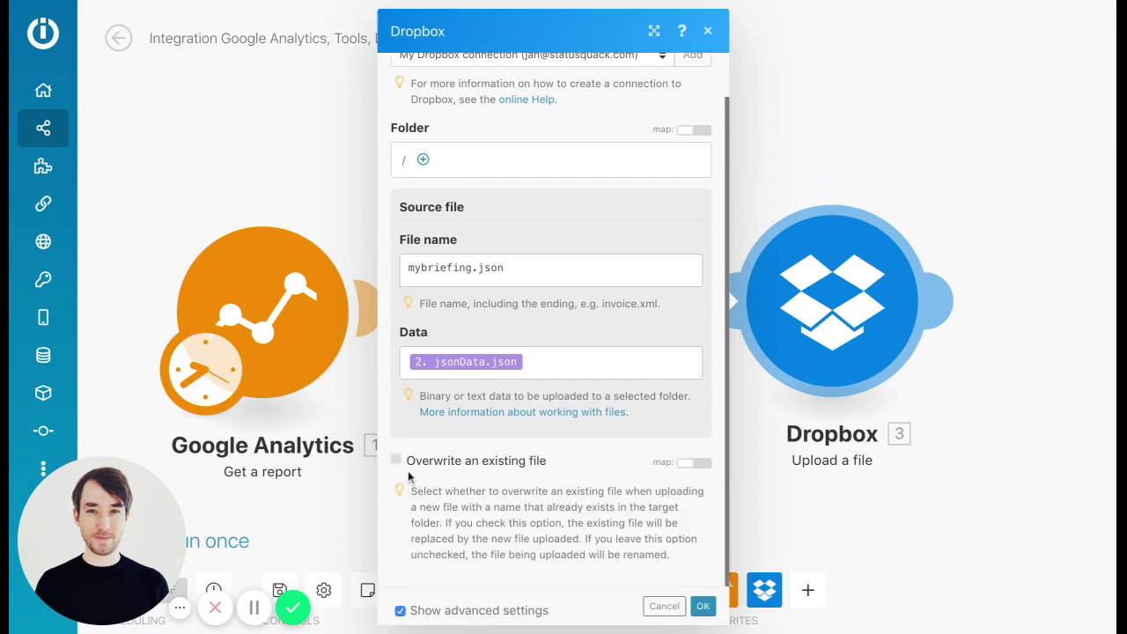
click(395, 461)
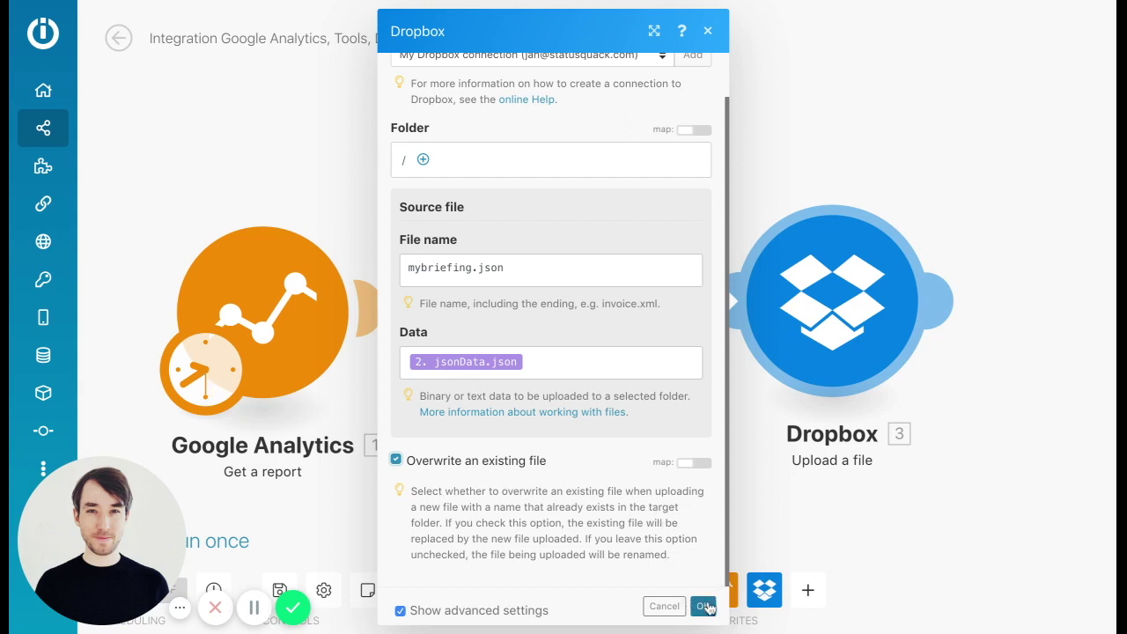
click(704, 607)
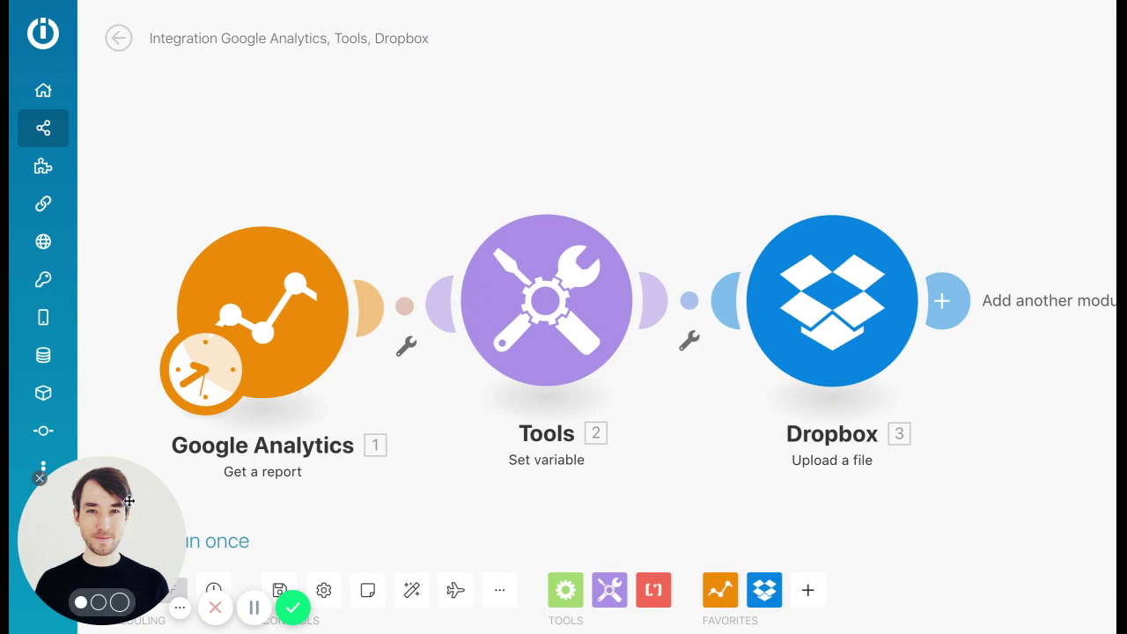
Run the Google Analytics, Set variable and Dropbox scenario once, then turn scheduling ON.
drag(106, 564, 128, 501)
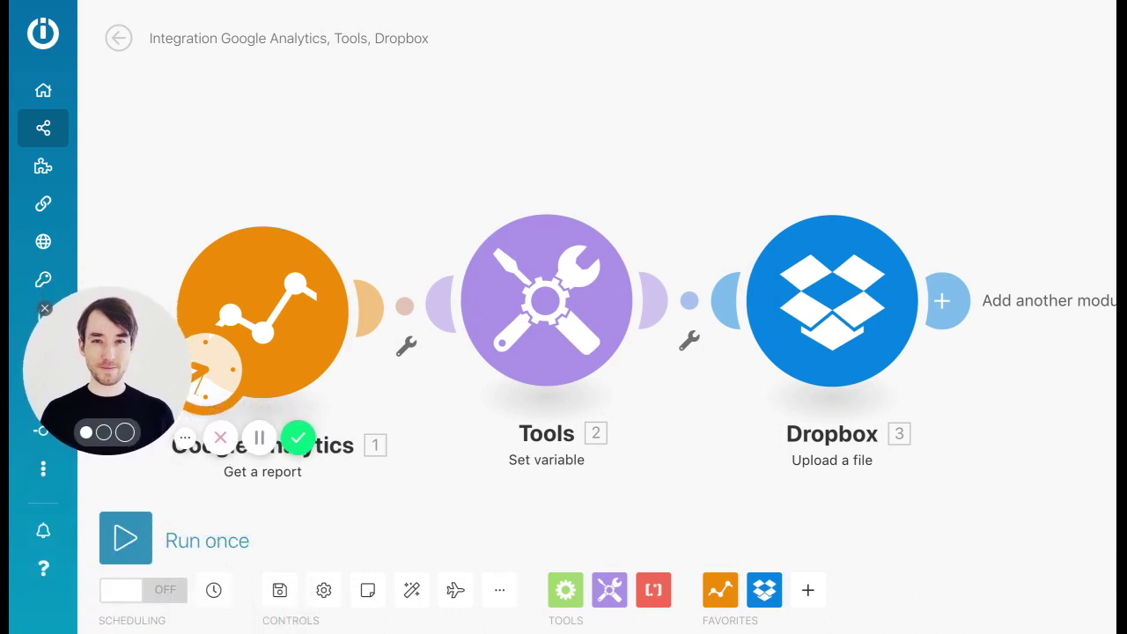
click(137, 564)
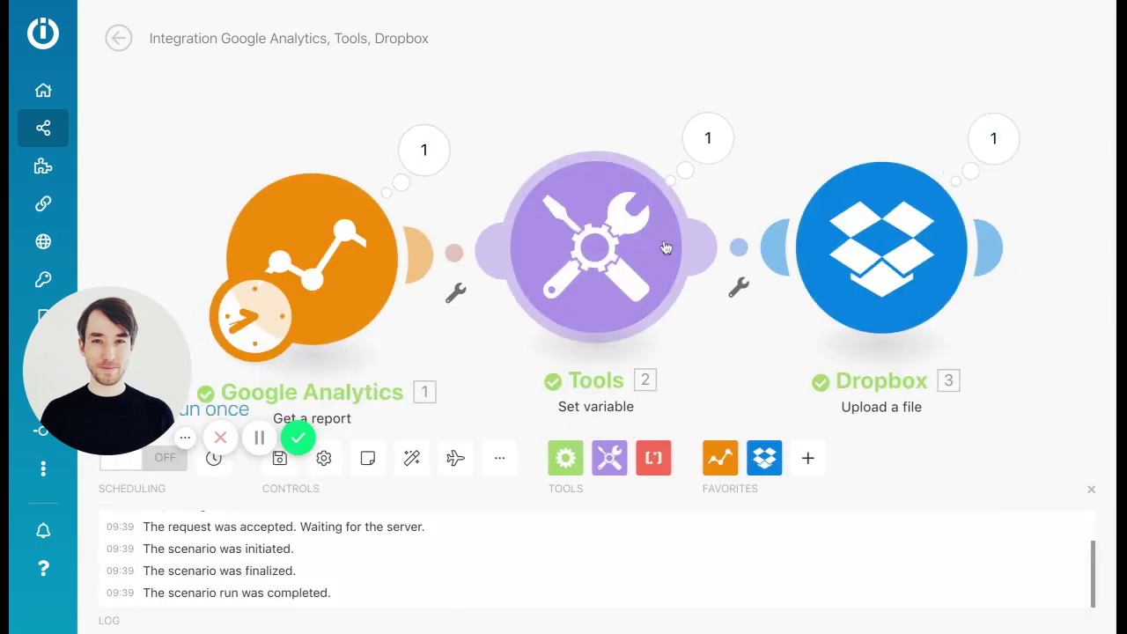
mouse_move(107, 370)
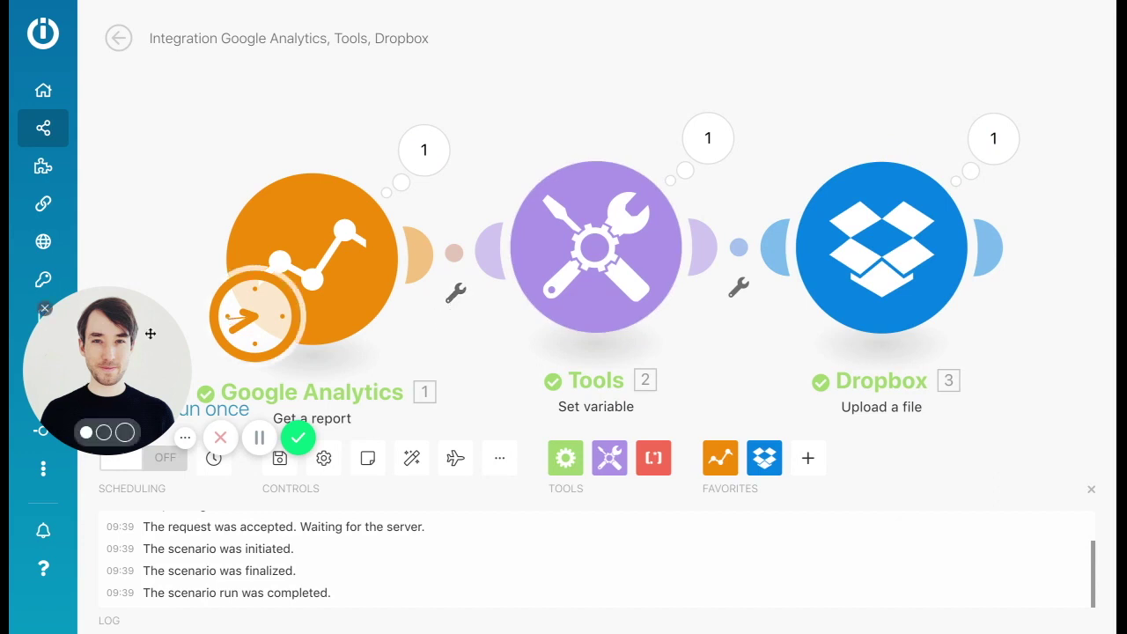
drag(113, 370, 111, 325)
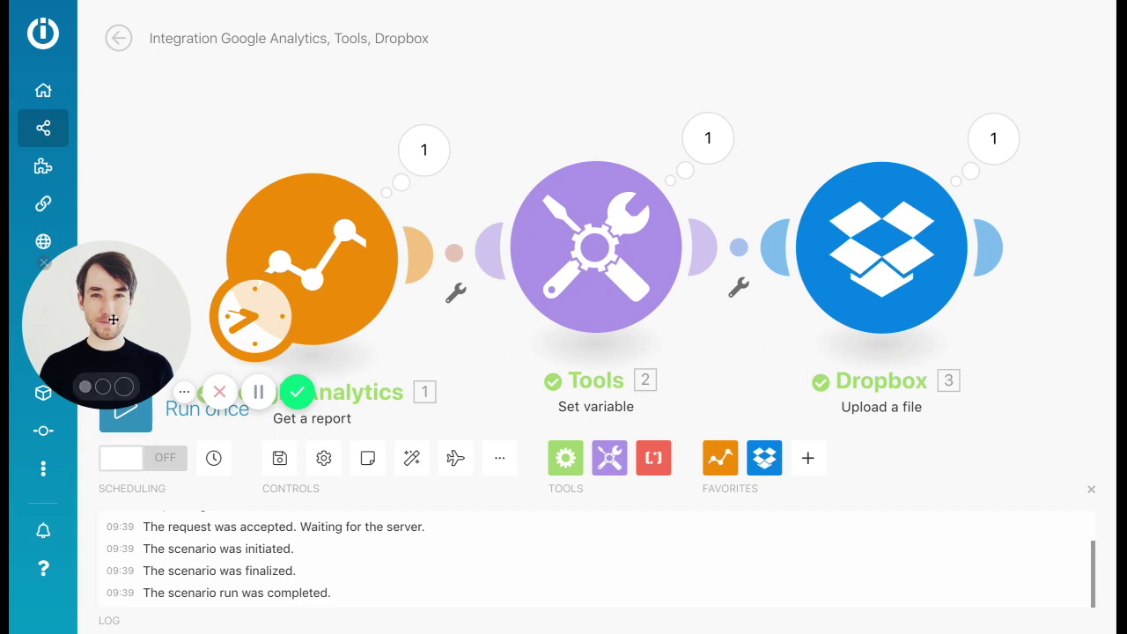
drag(110, 378, 110, 324)
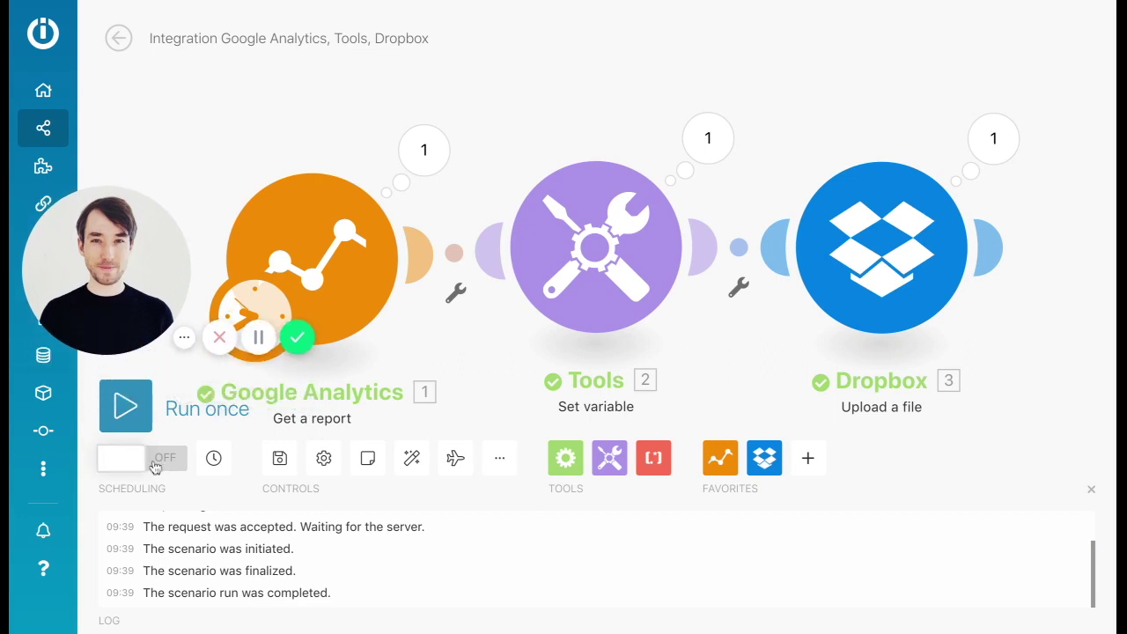
click(154, 462)
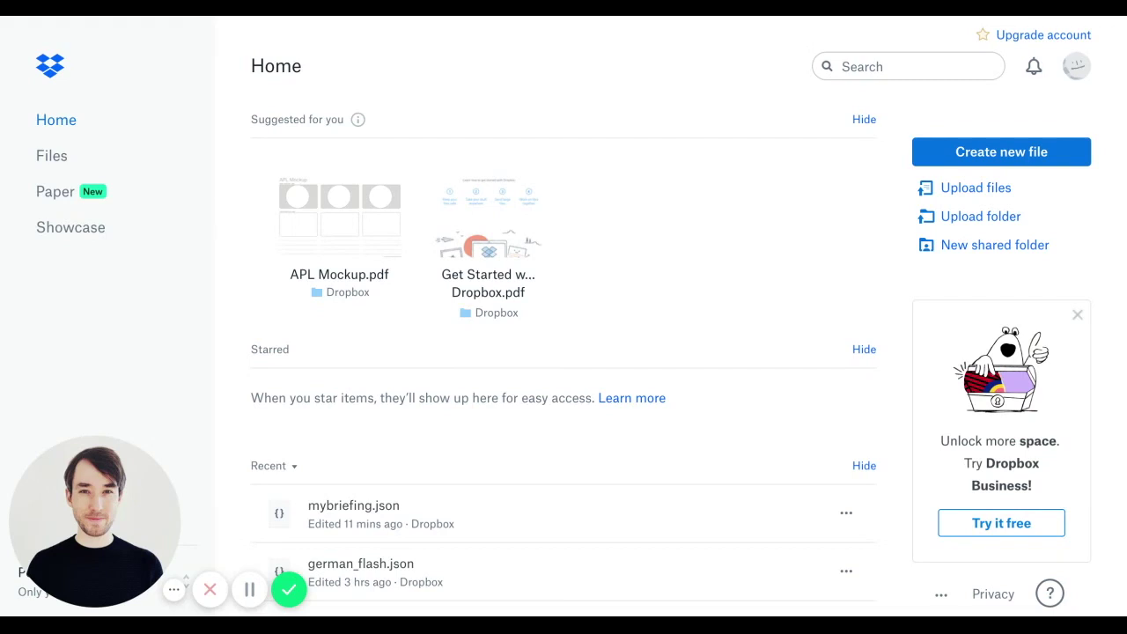
Create a share link for mybriefing.json in Dropbox and copy it.
scroll(450, 408, down, 2)
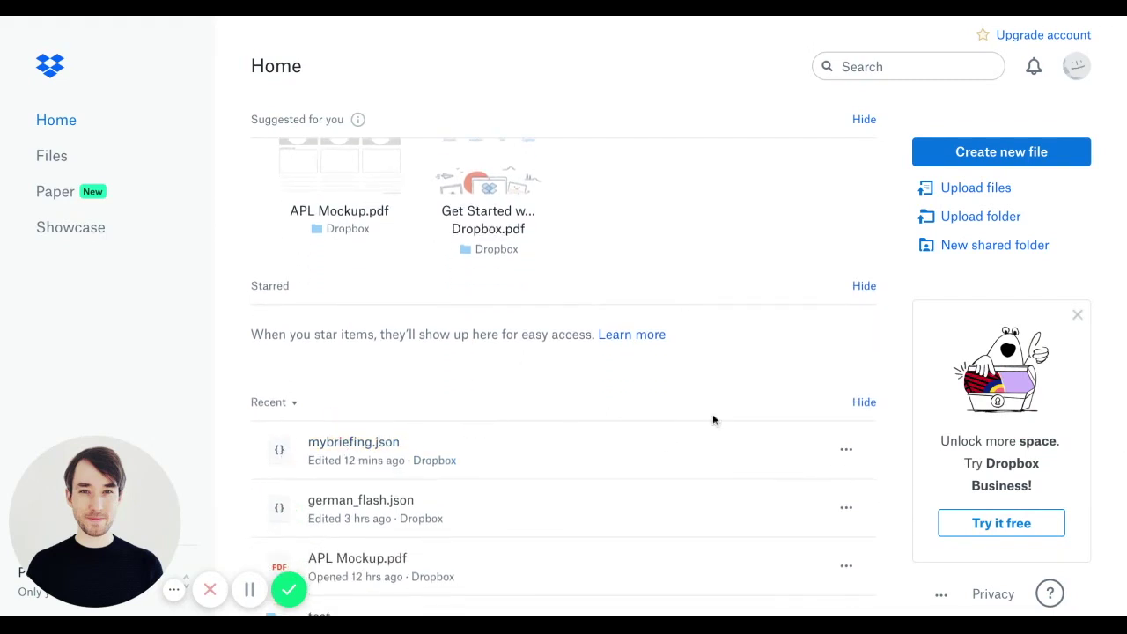
scroll(713, 413, up, 1)
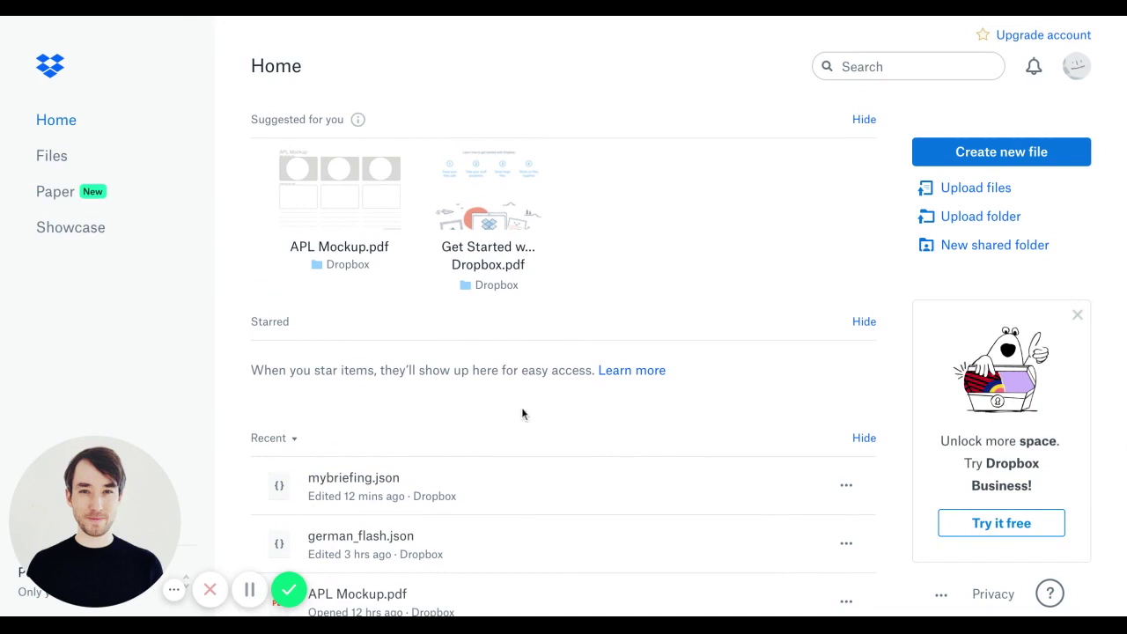
scroll(636, 411, down, 1)
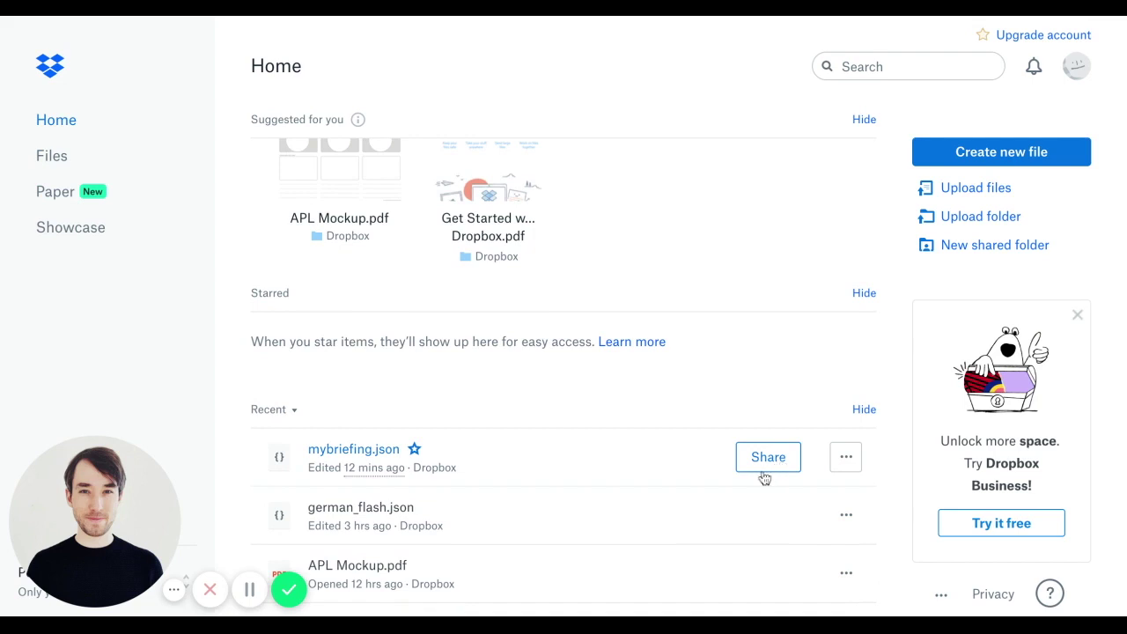
click(769, 469)
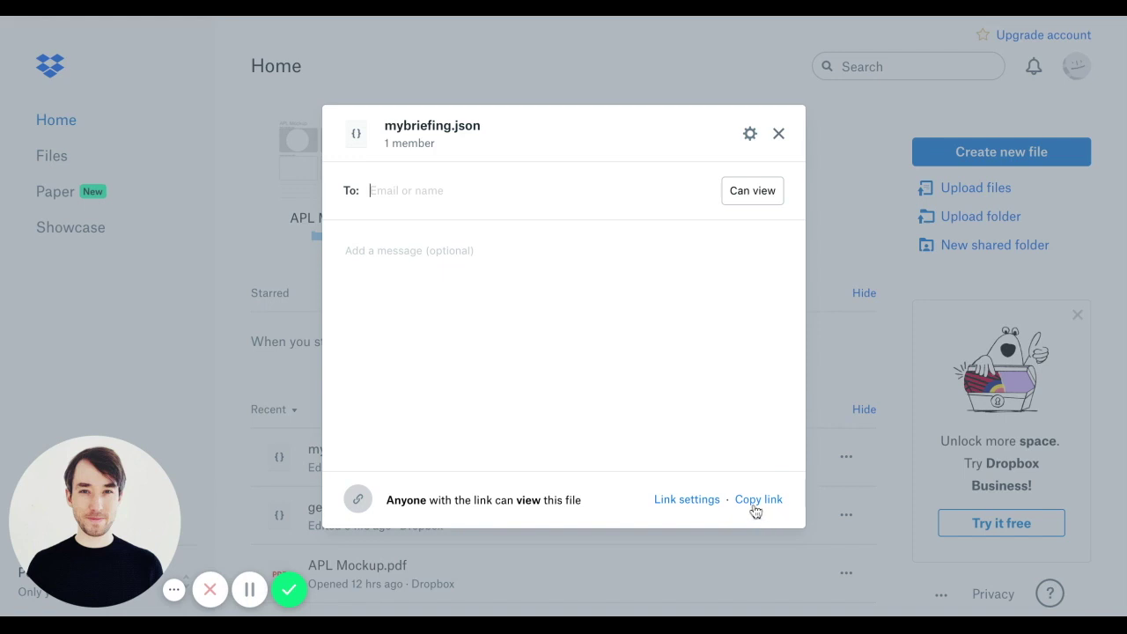
click(756, 504)
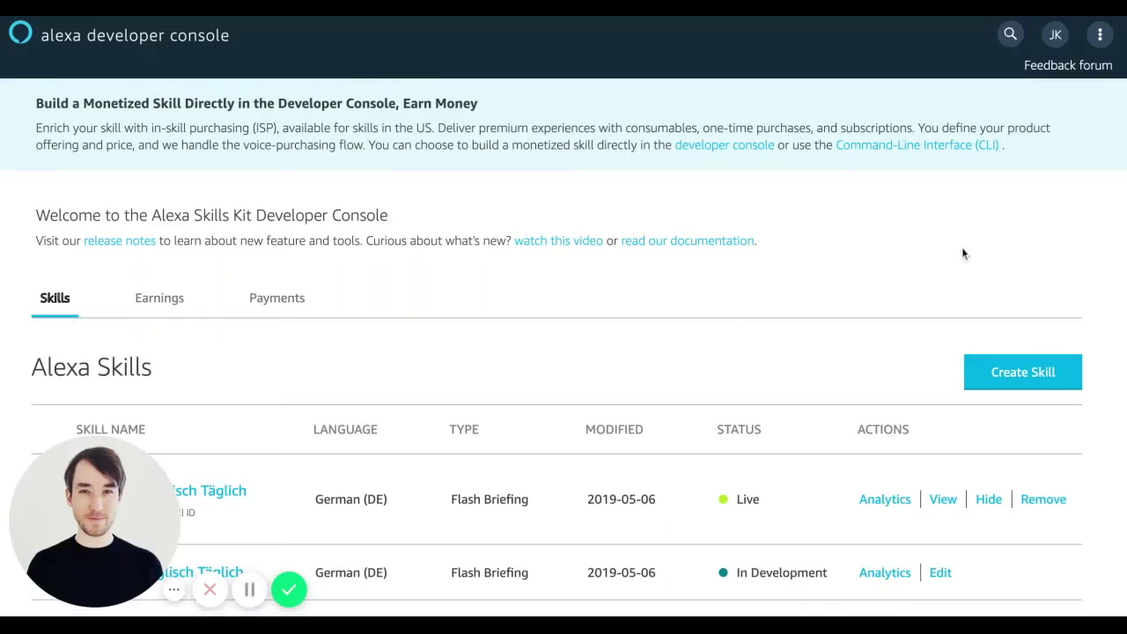
Create an Alexa skill named MyBriefing using the Flash Briefing model.
scroll(837, 236, down, 1)
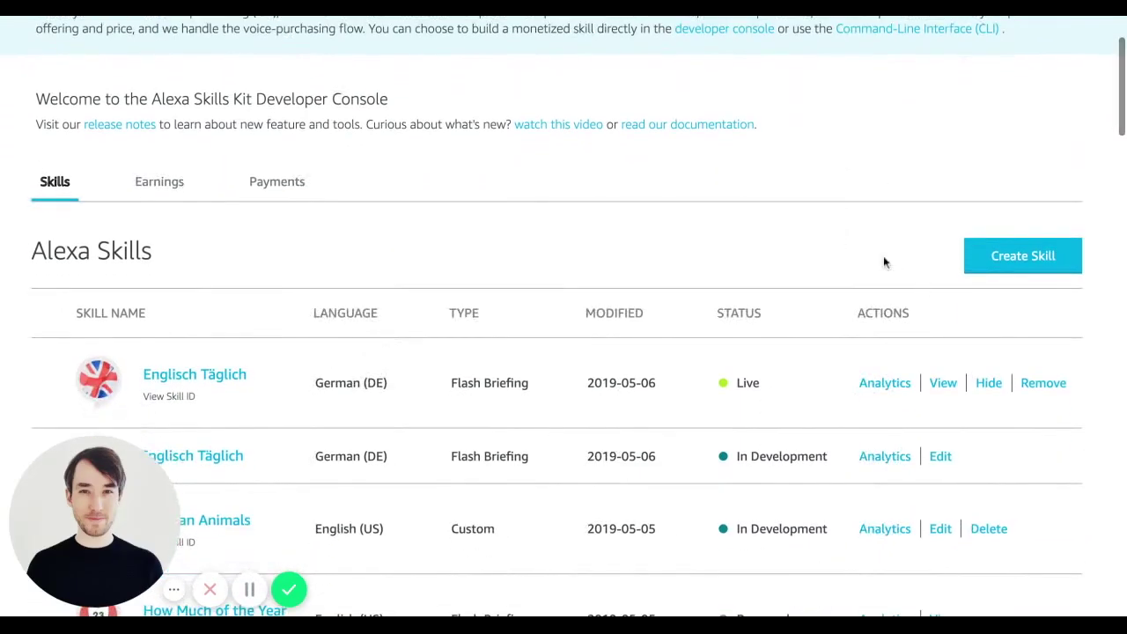
scroll(813, 208, up, 1)
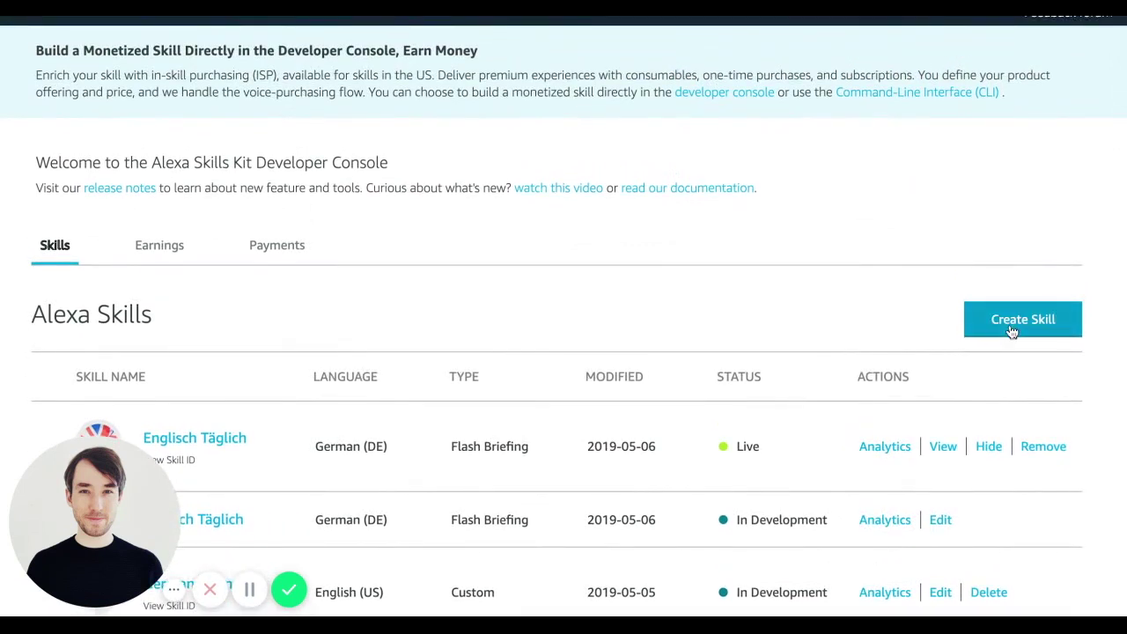
click(1012, 332)
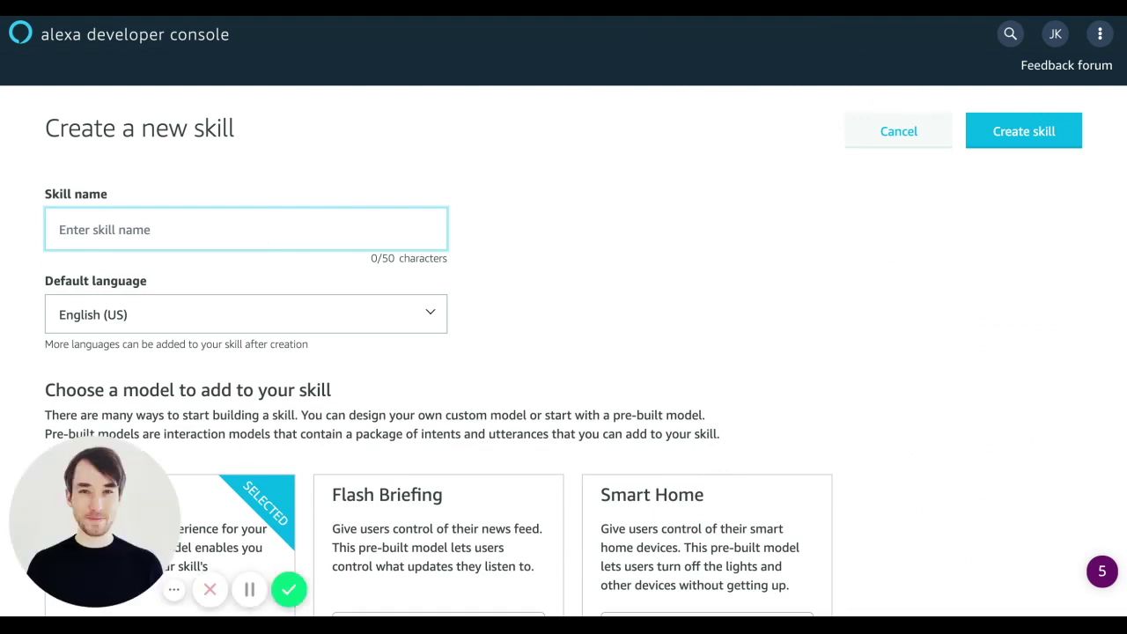
text(MyBrief)
text(ing)
scroll(287, 333, down, 2)
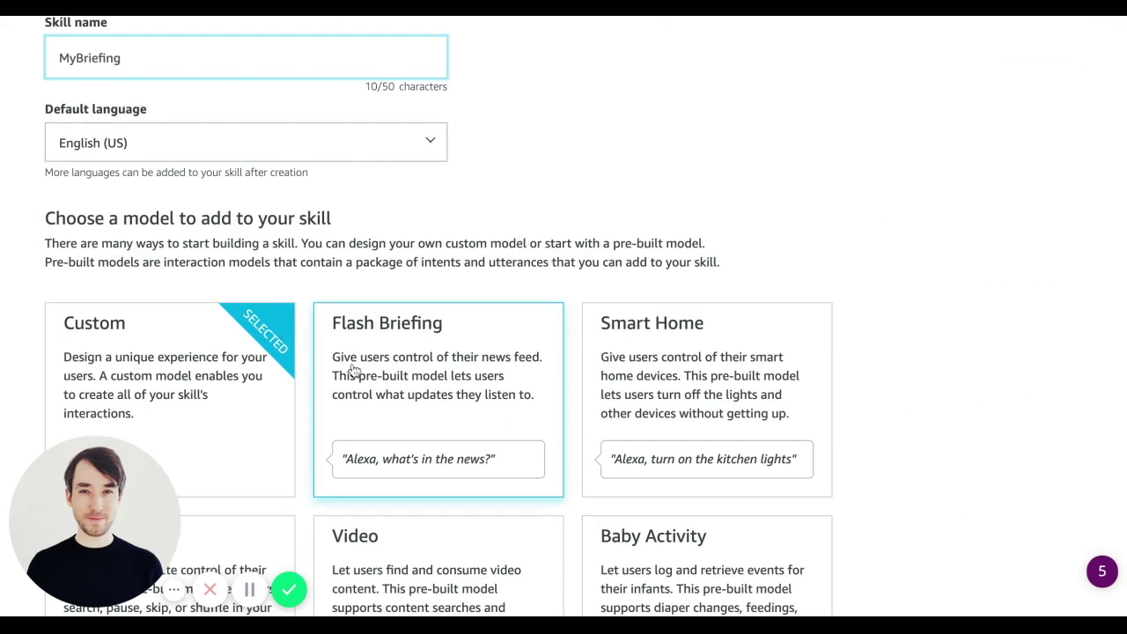
click(361, 368)
scroll(644, 187, up, 2)
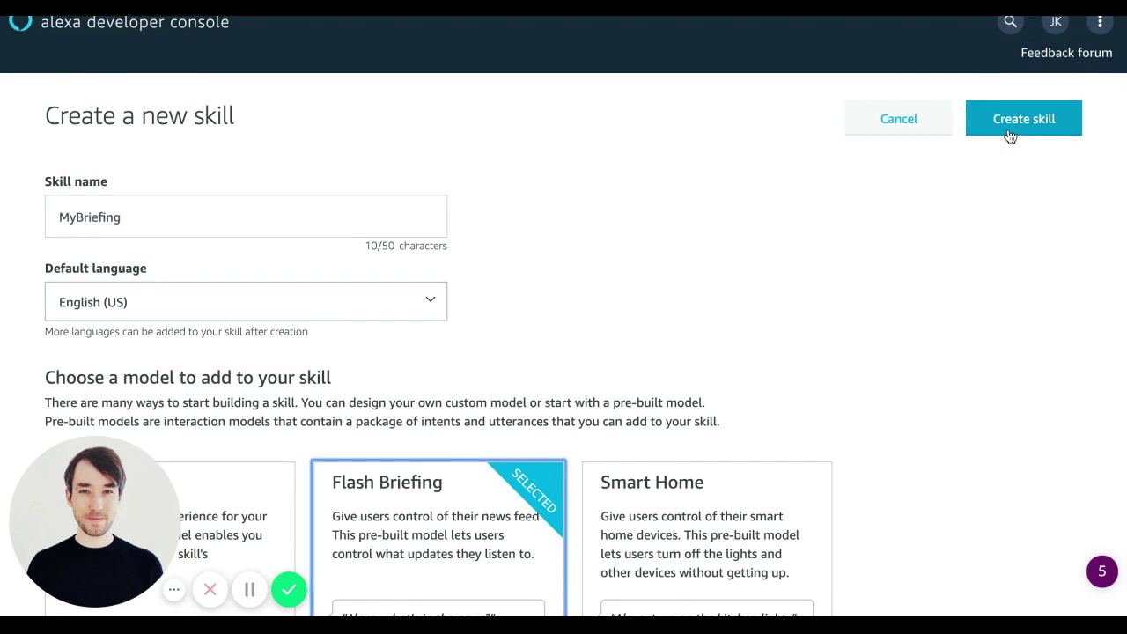
click(1010, 136)
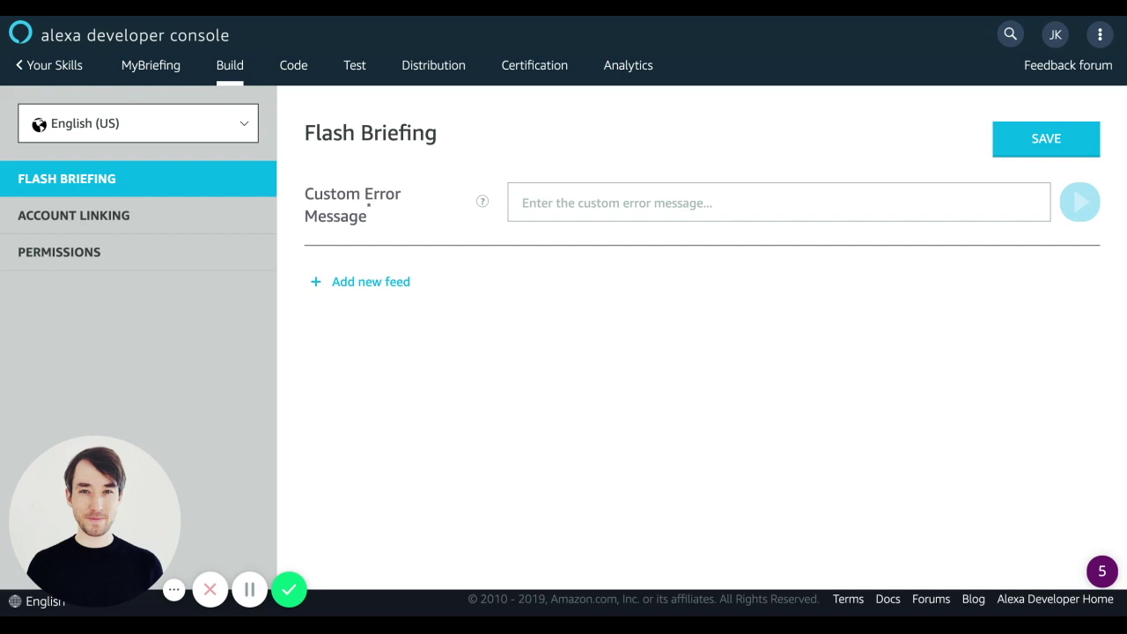
Start a new feed with preamble 'From Google Analytics' and name MyBriefing.
click(366, 283)
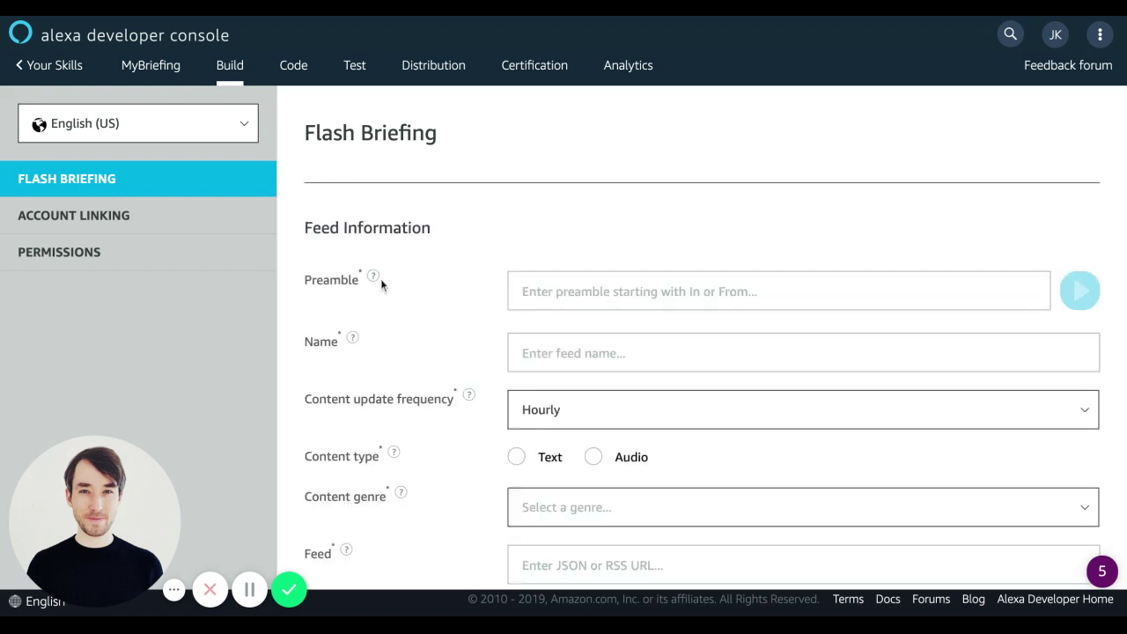
scroll(646, 292, down, 1)
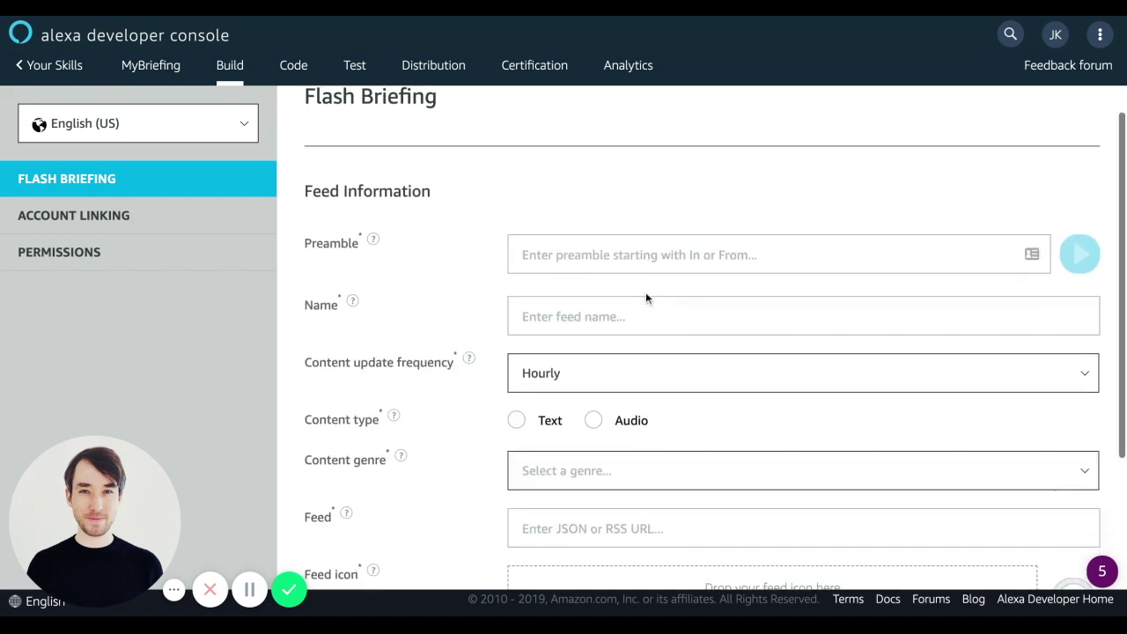
click(591, 248)
text(G)
key(BackSpace)
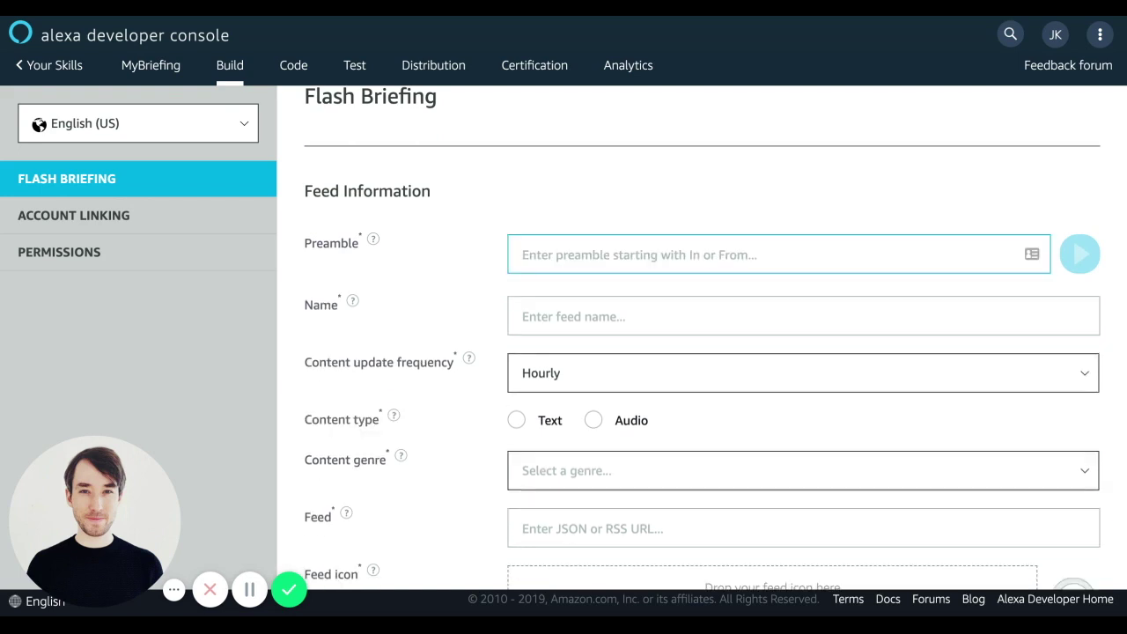
text(From Google )
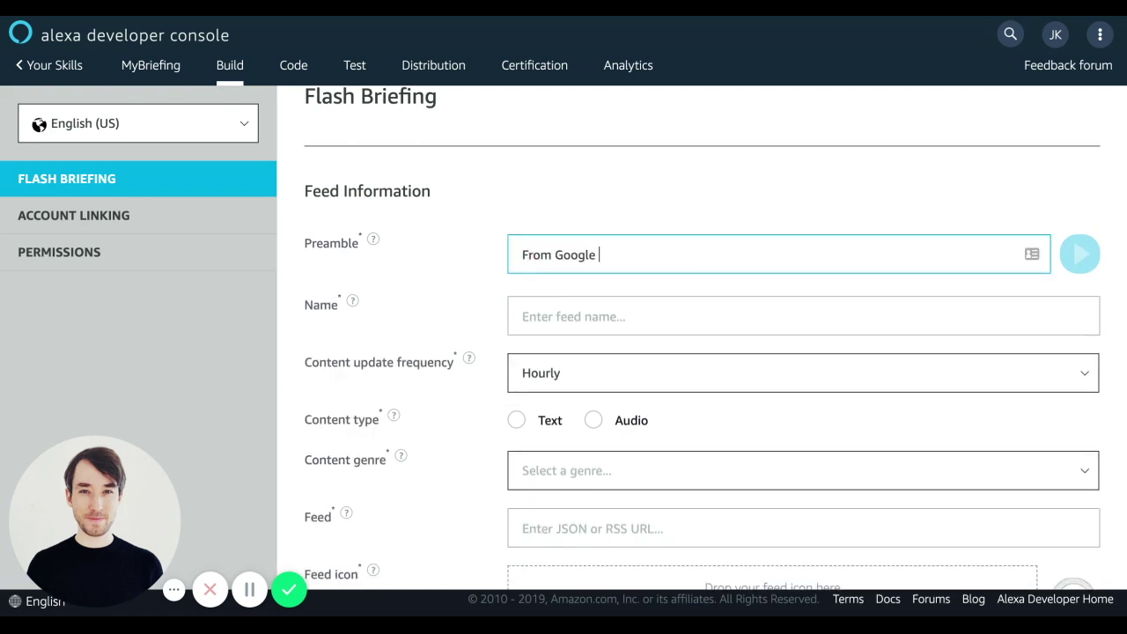
text(Analytics)
key(Tab)
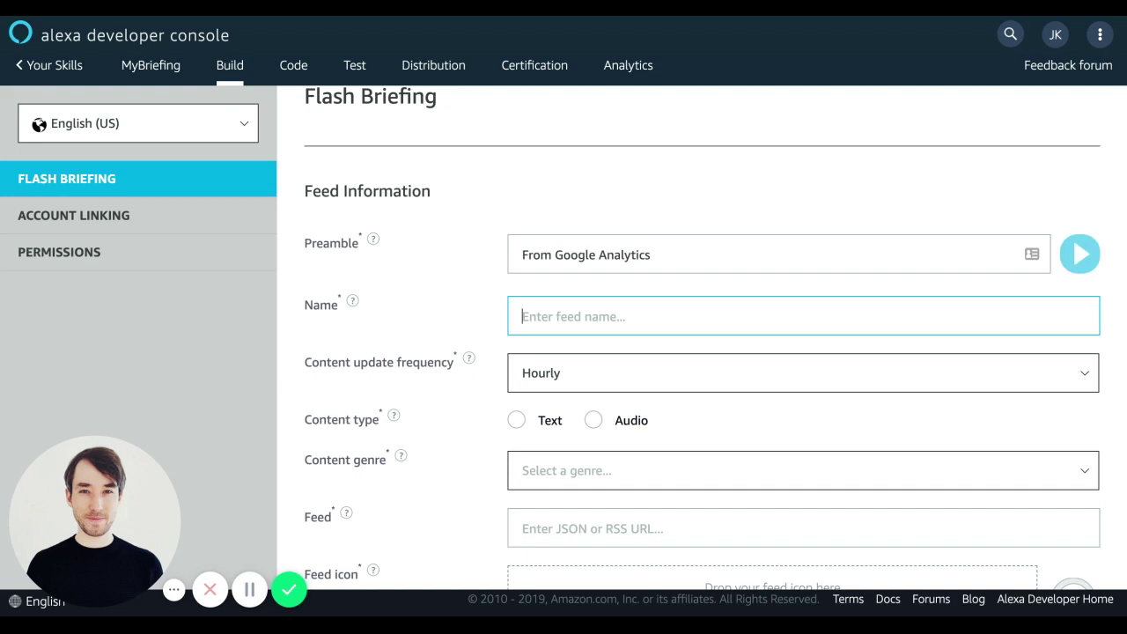
text(MyBr)
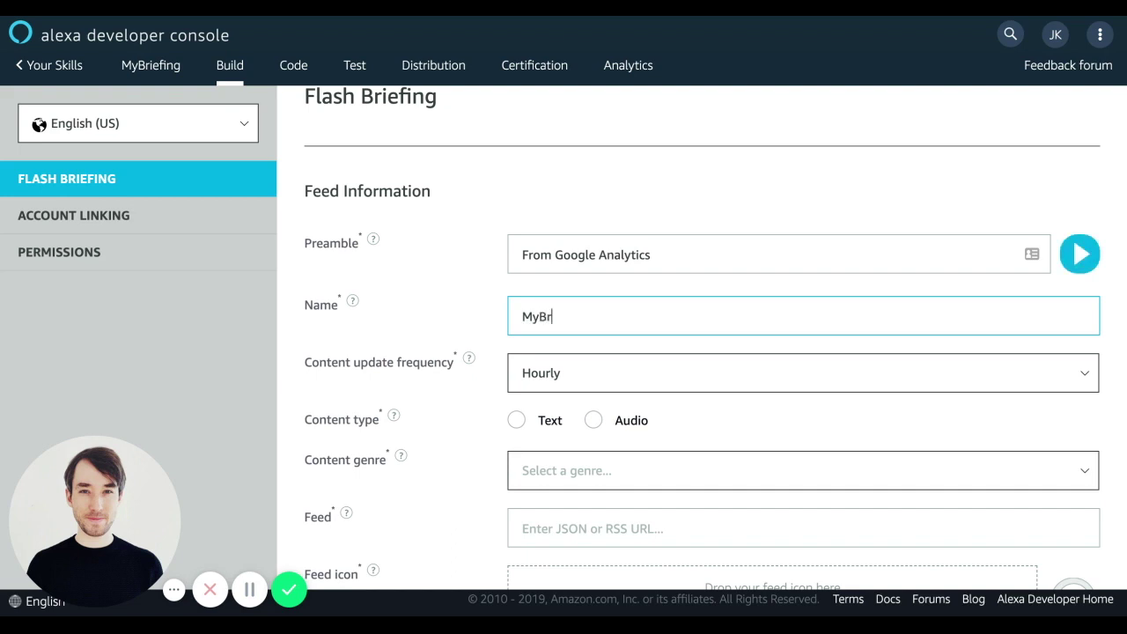
text(i)
text(f)
text(ing)
key(Left)
key(Left)
key(Left)
text(e)
Set the feed to update Daily, with text content and Headline News genre.
click(584, 379)
click(566, 452)
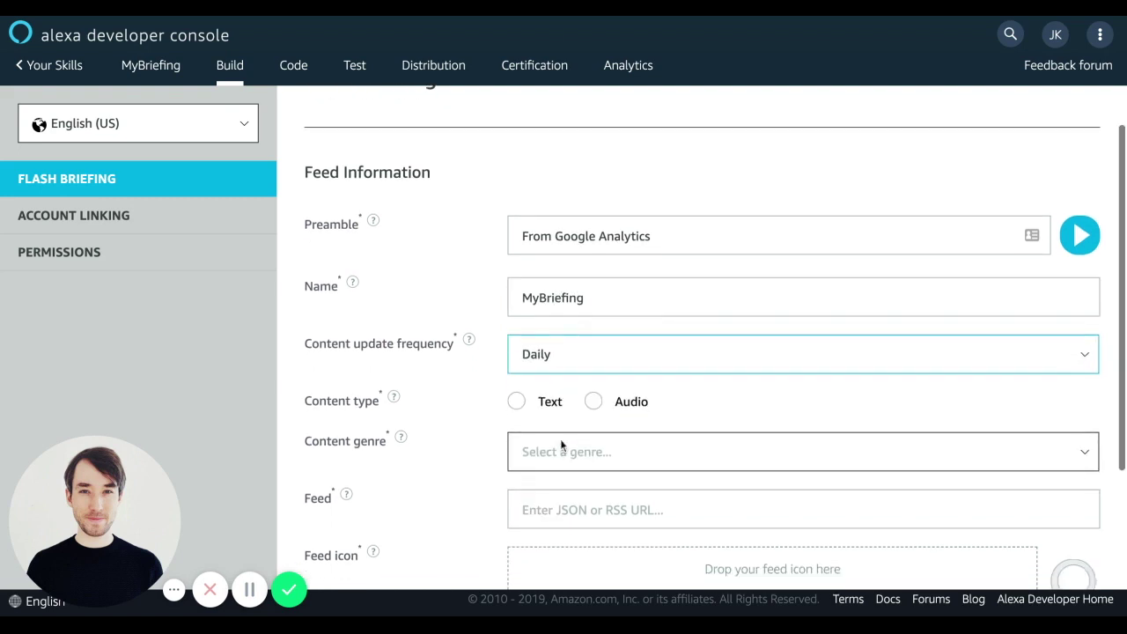
click(517, 402)
scroll(537, 396, down, 1)
click(569, 371)
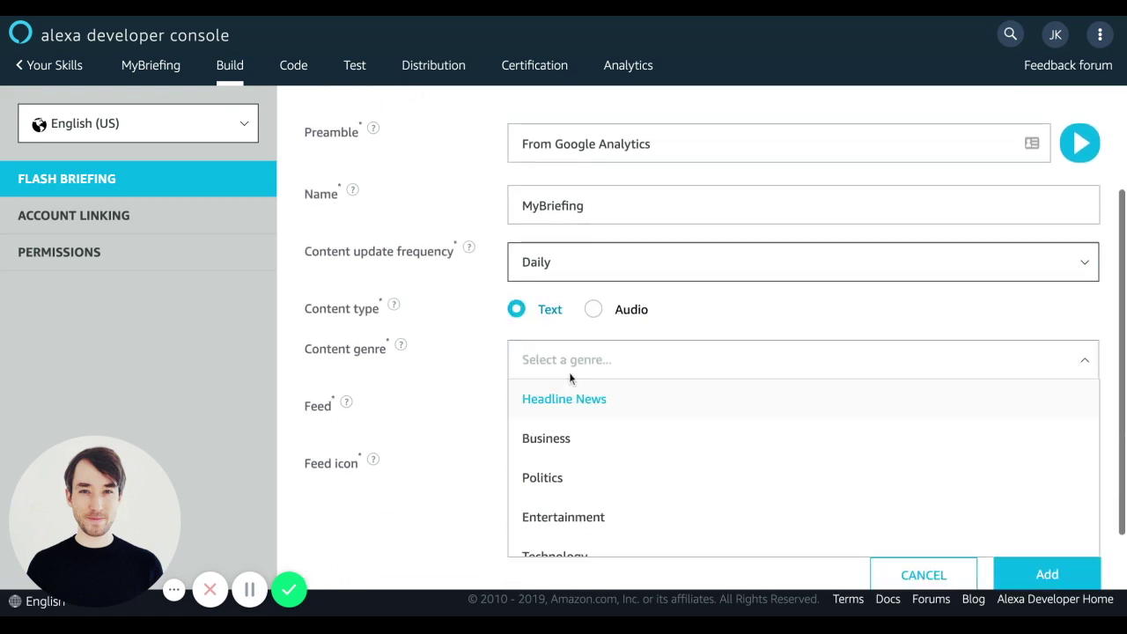
click(571, 403)
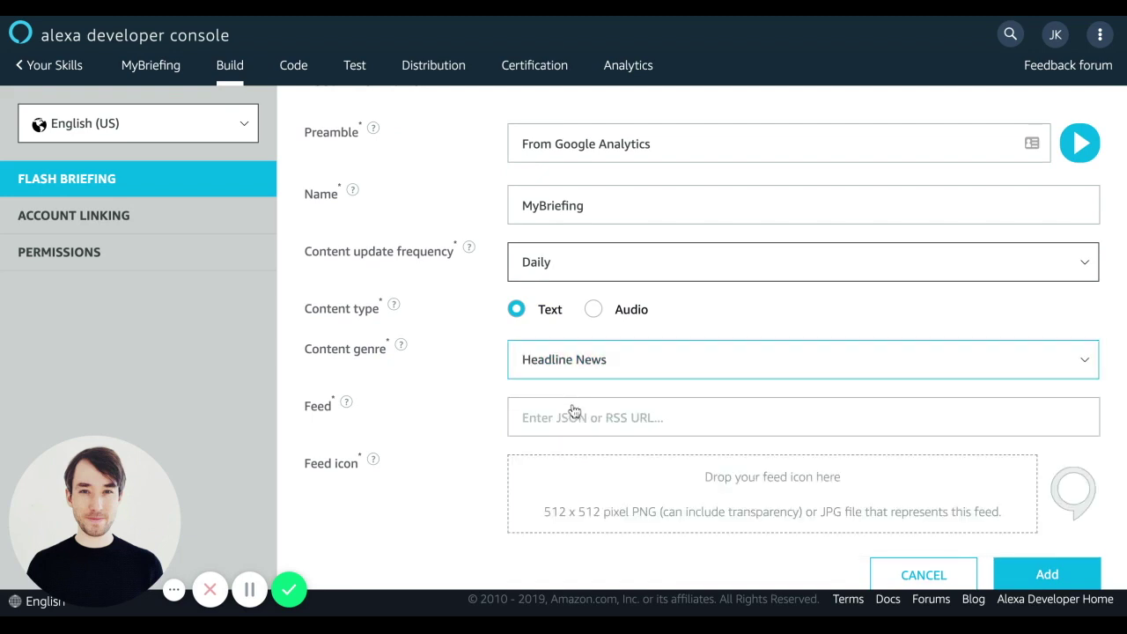
scroll(609, 417, down, 1)
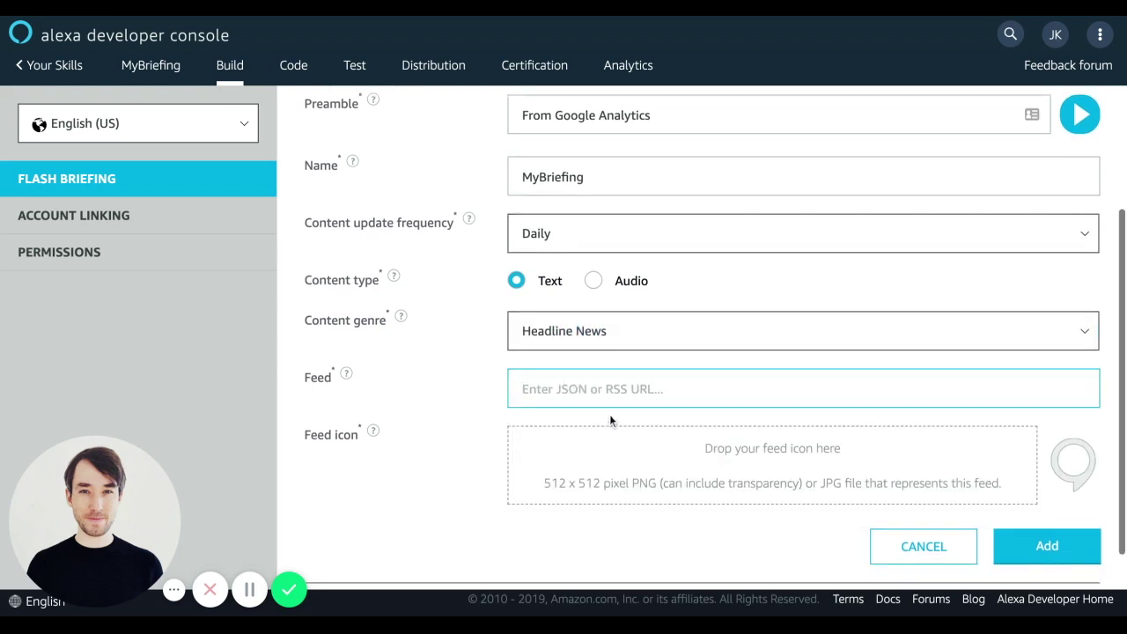
Use the Dropbox JSON link ending dl=1 as the feed URL and add the feed.
text(https://www.dropbox.com/s/sdfwd4b8ry5u6s1/mybriefing.json?dl=0)
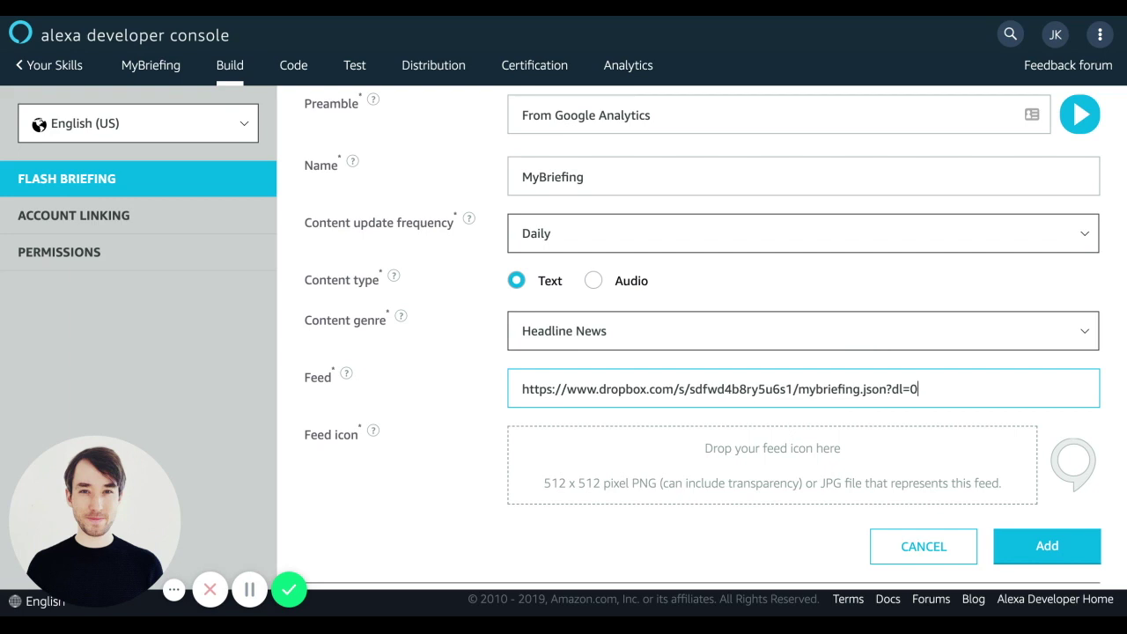
key(BackSpace)
text(1)
scroll(884, 421, down, 1)
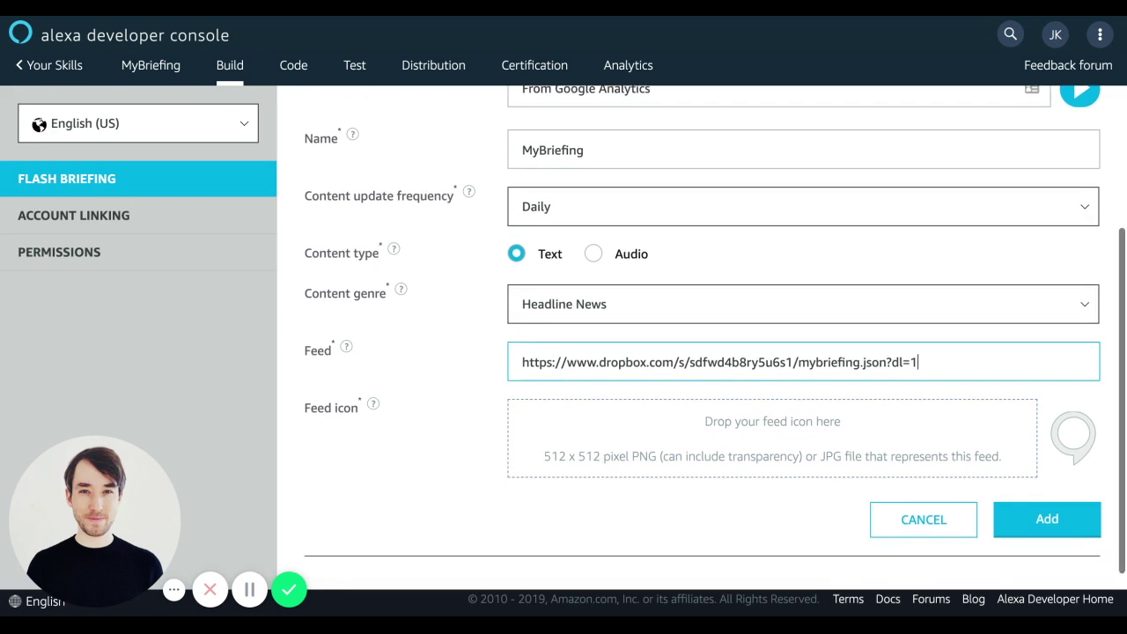
click(1046, 539)
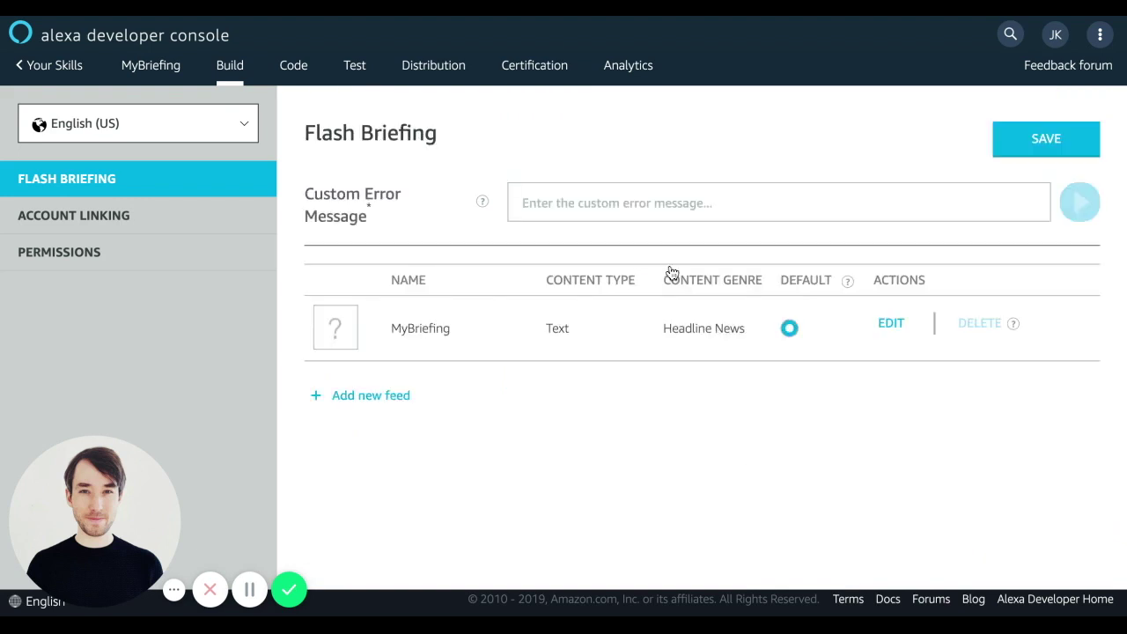
click(631, 205)
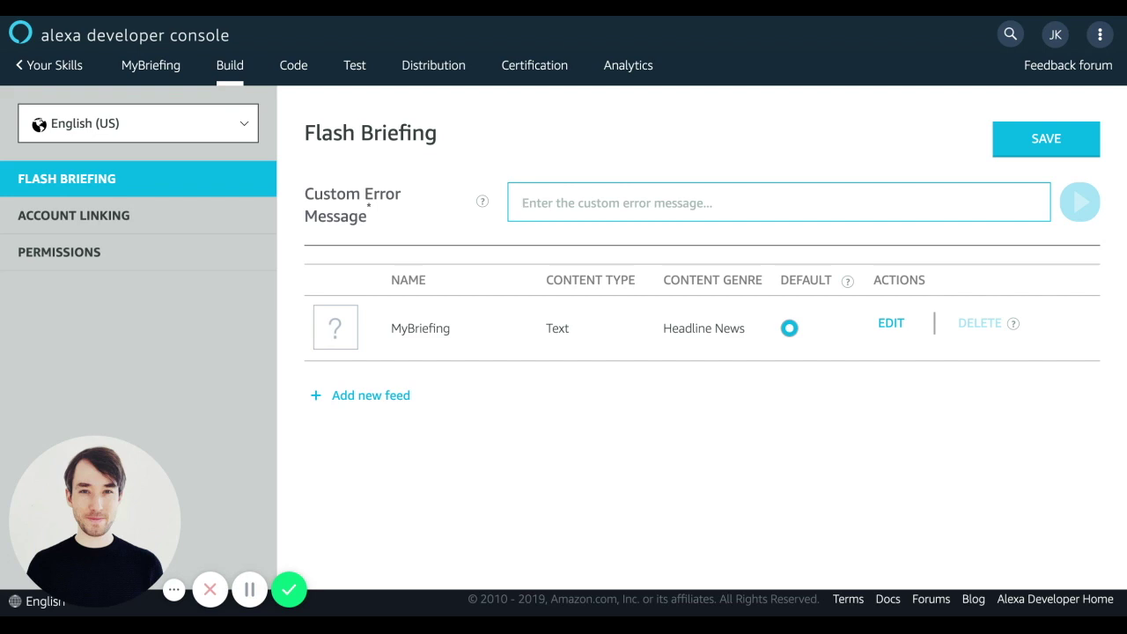
Enter 'Data not available' as MyBriefing's custom error message and save the skill.
text(Data)
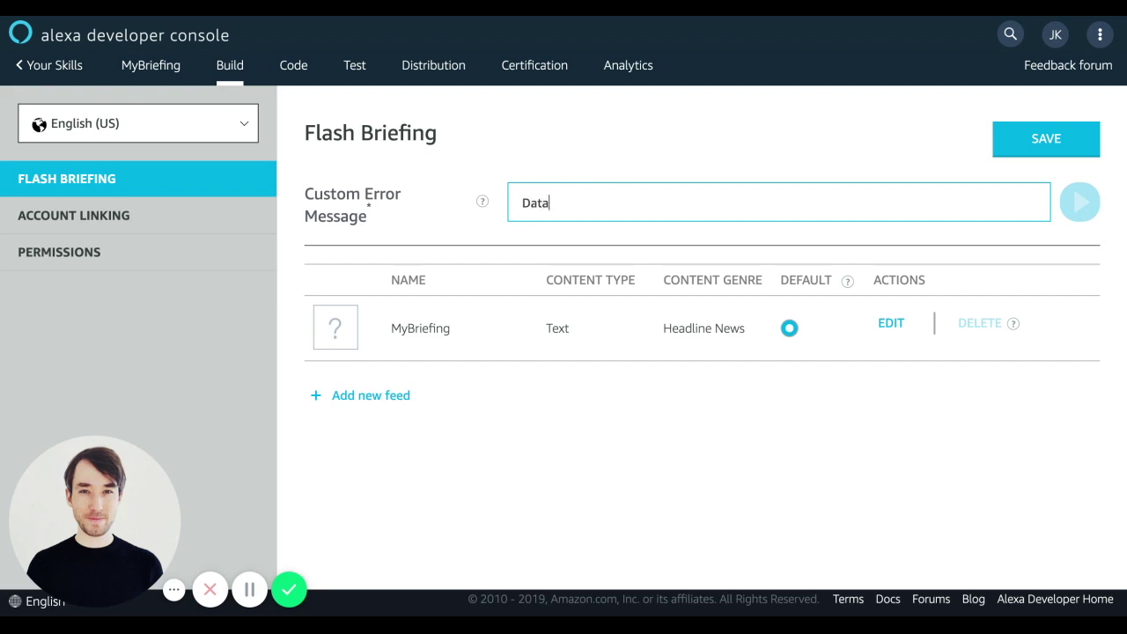
text( not ava)
text(ilable)
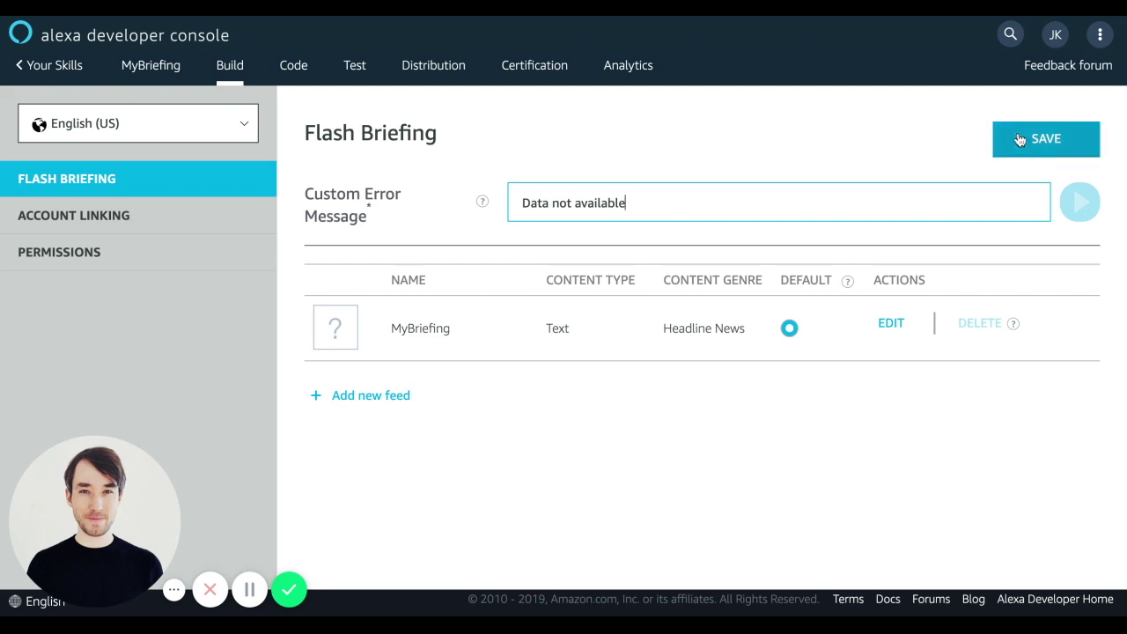
click(1022, 141)
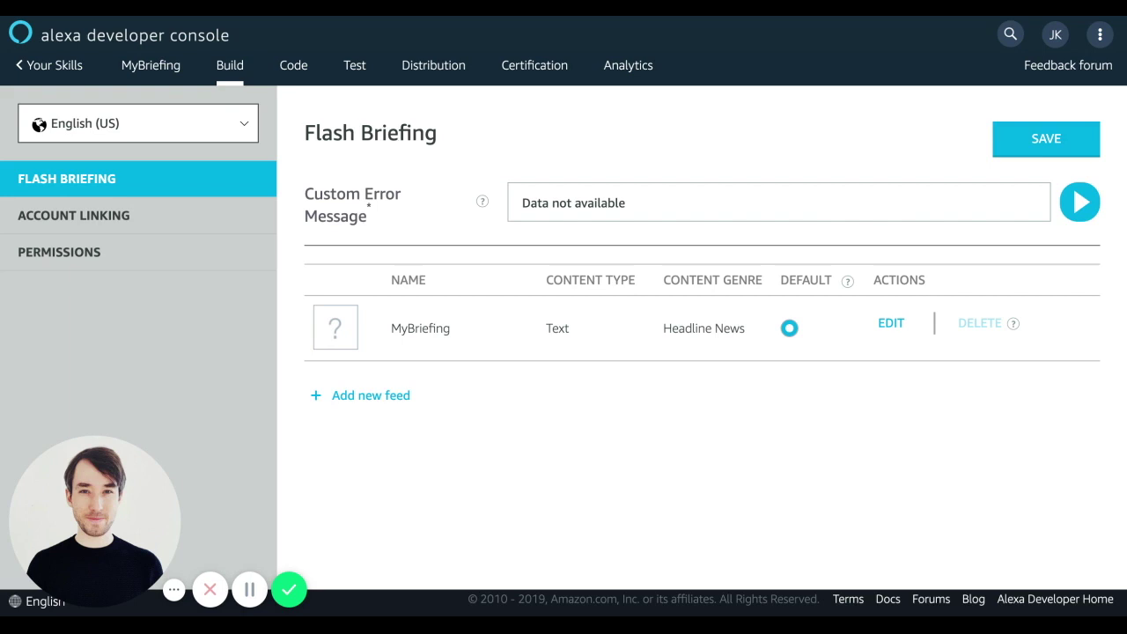
click(352, 67)
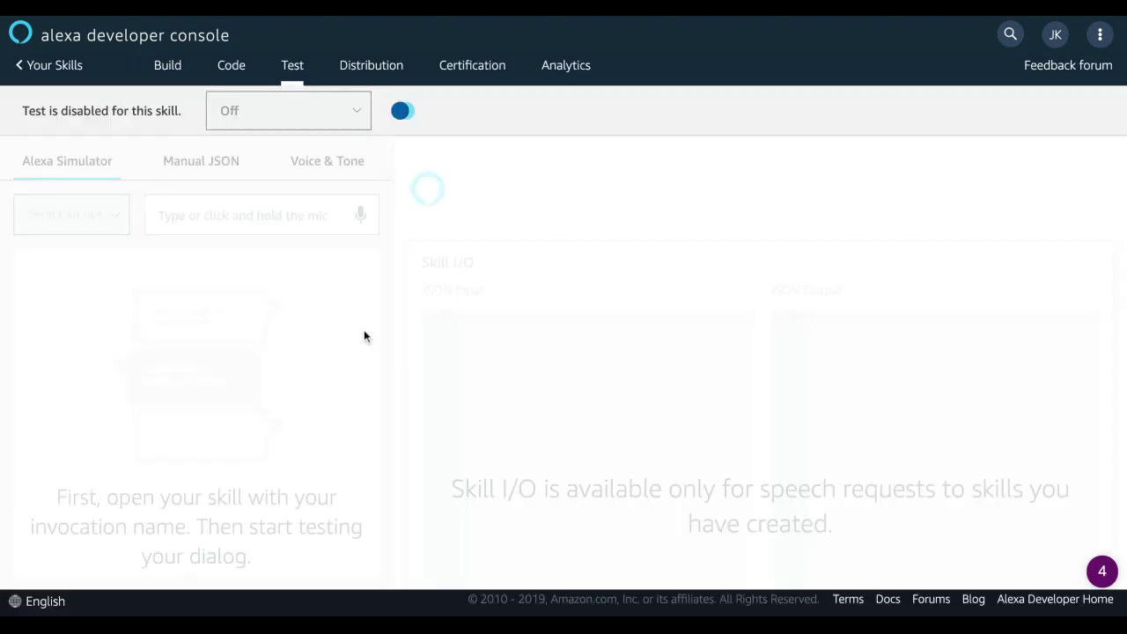
Set MyBriefing's test stage to Development so the skill can be tested.
click(293, 111)
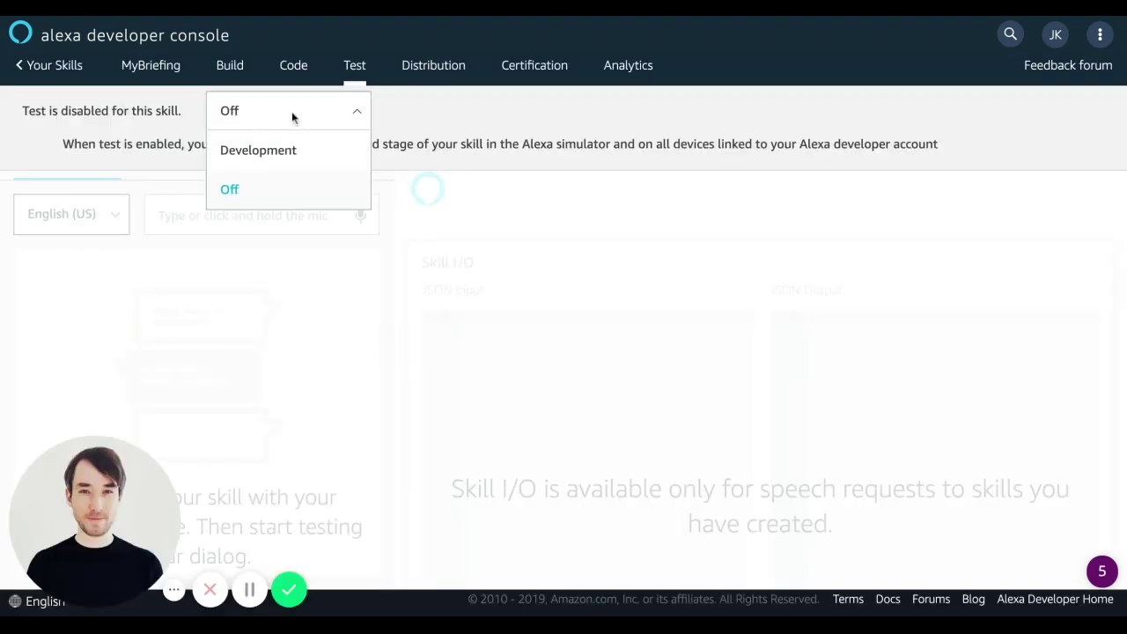
click(291, 154)
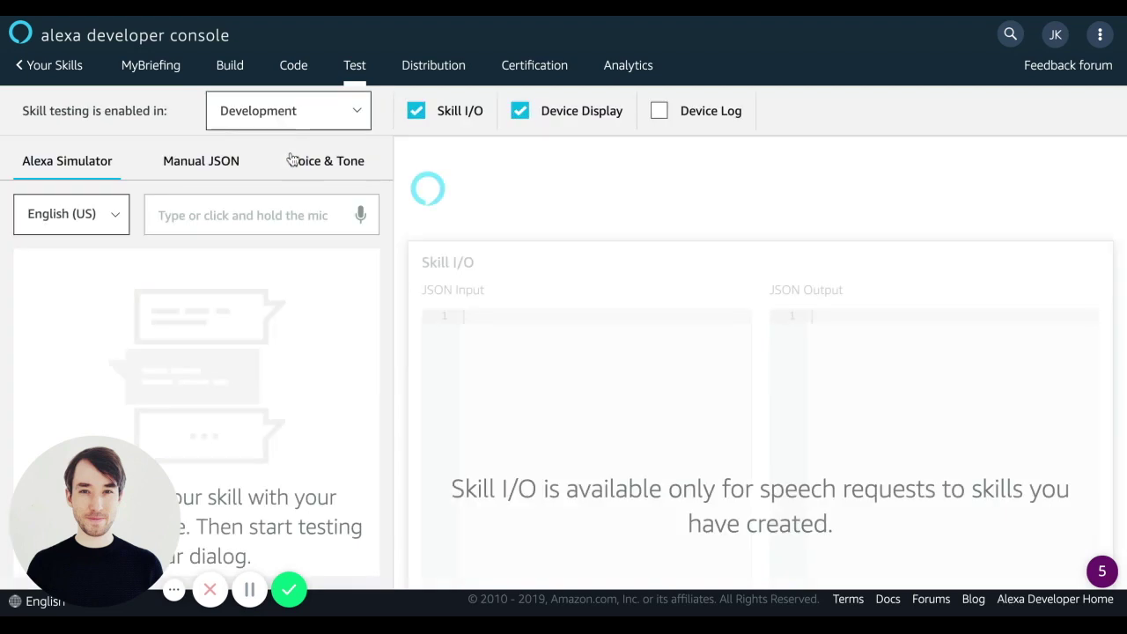